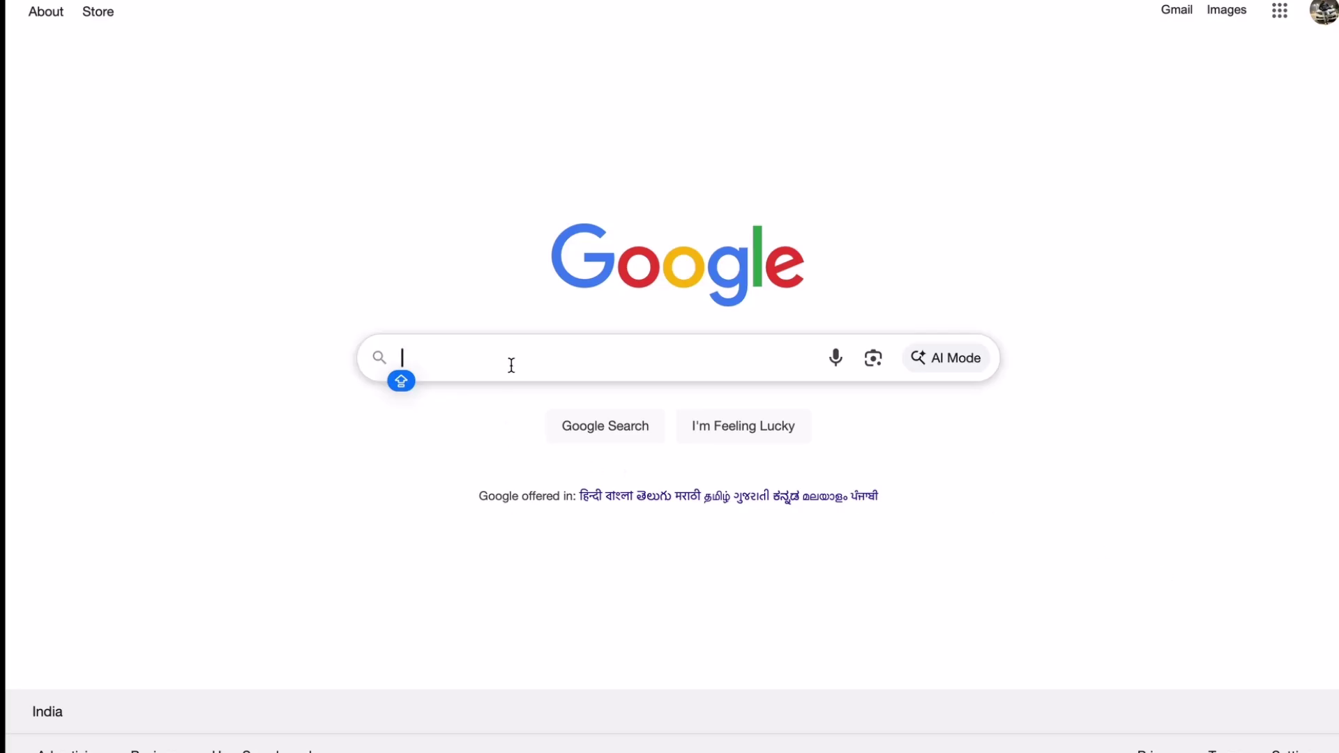
Search the web for "NVIDIA OPENFOLD2" and open the openfold2 Model by Openfold page on NVIDIA NIM.
text(NVIDIA)
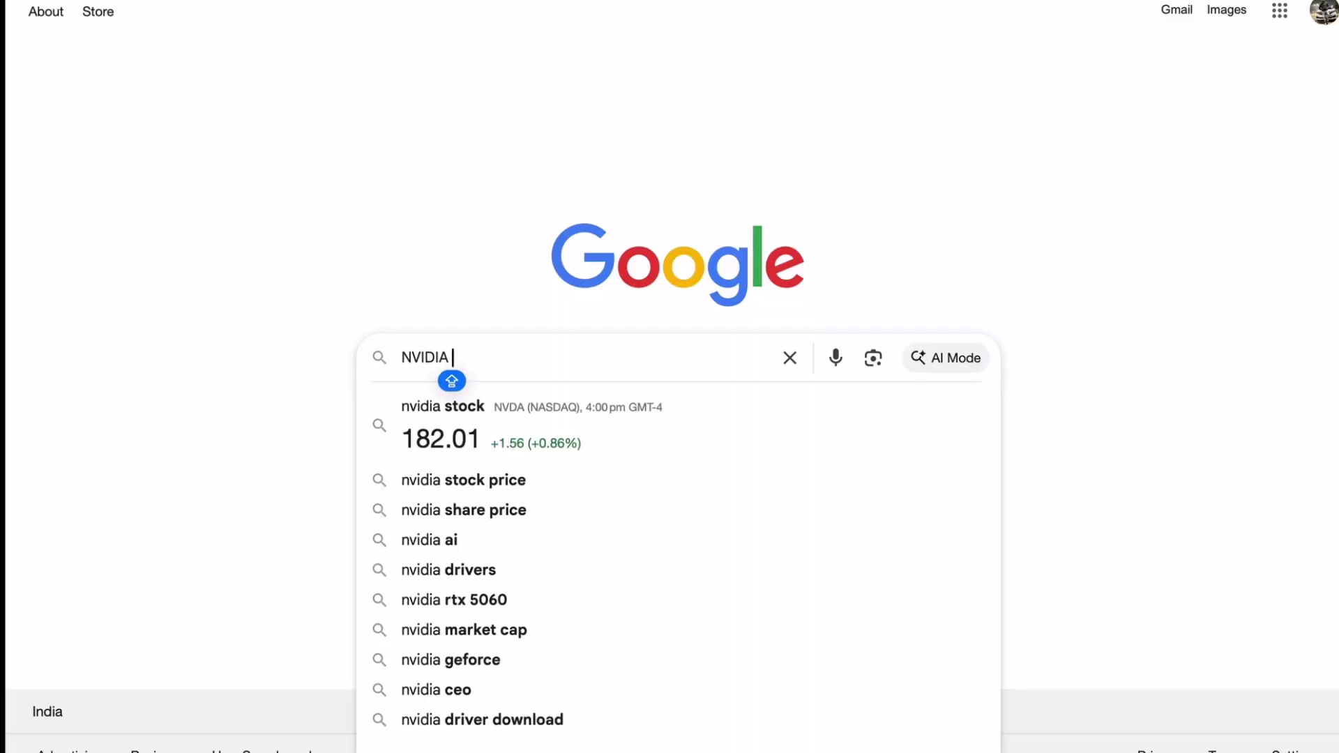
text( OPENFO)
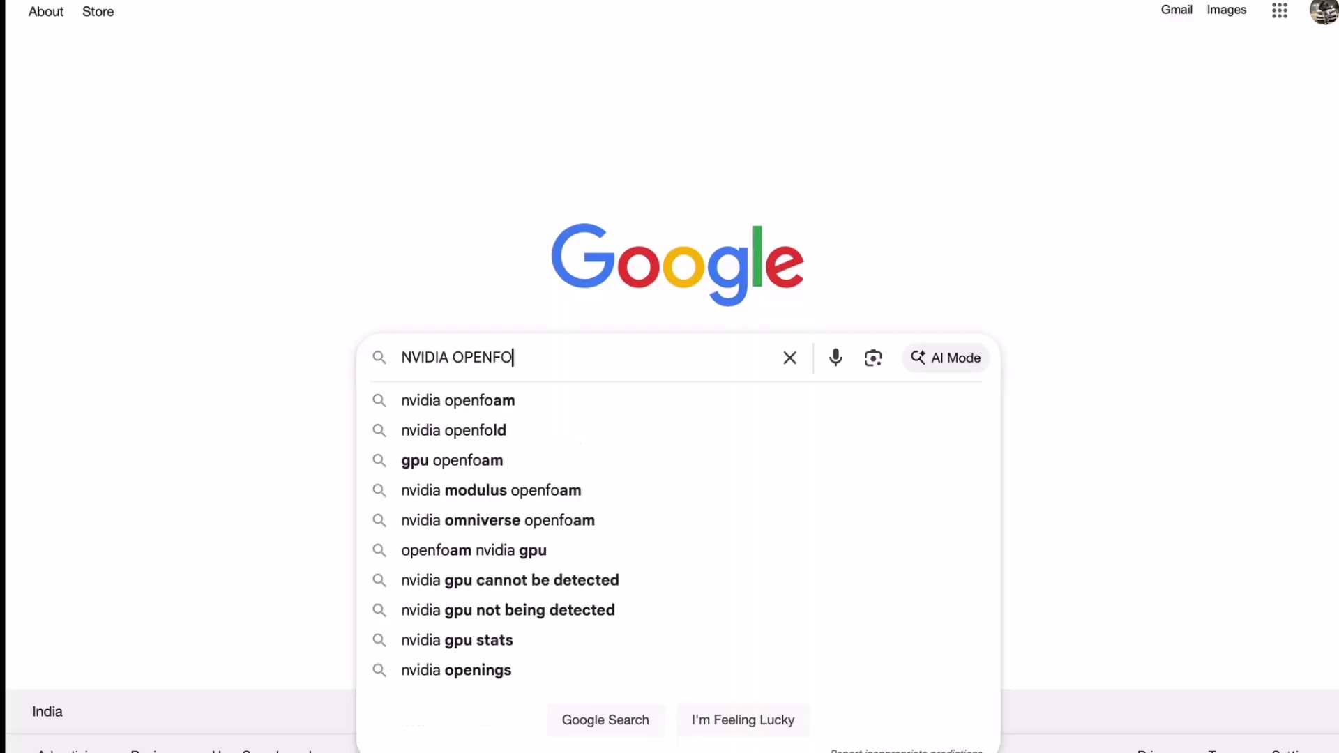
text(LD2)
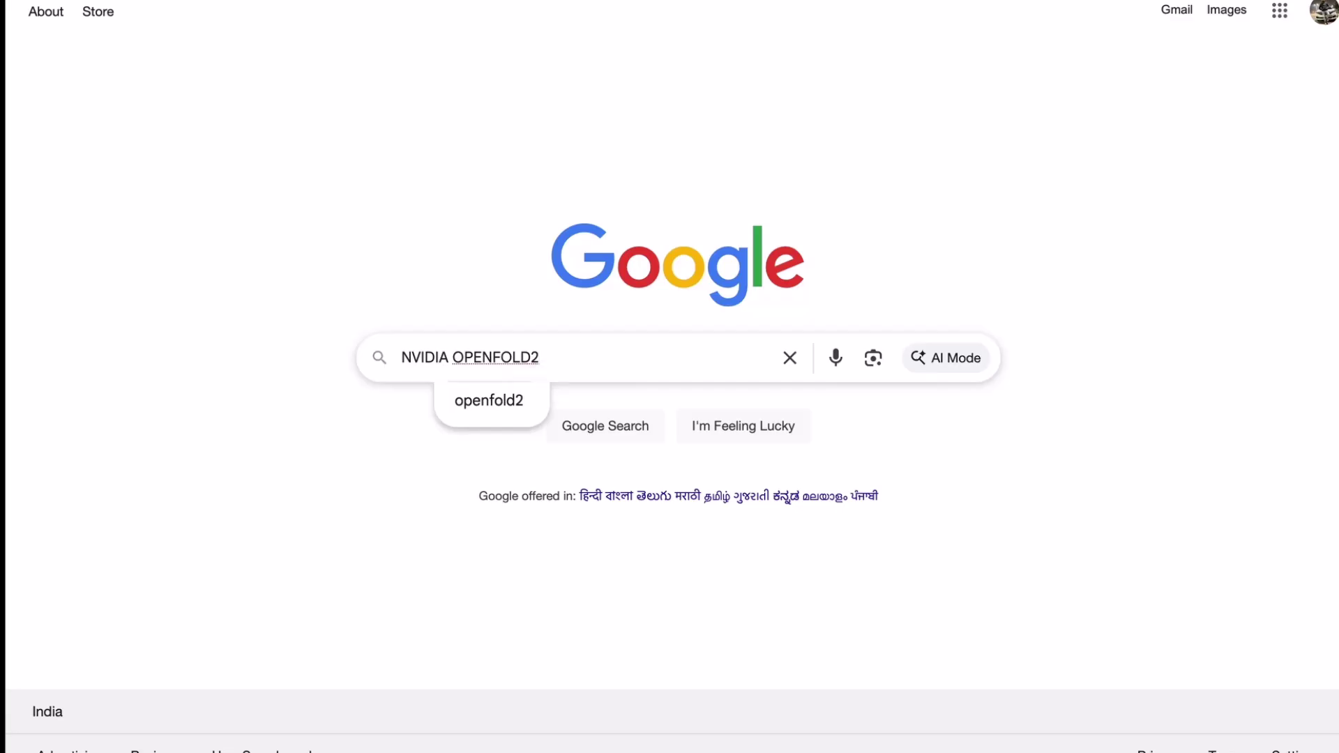
key(Return)
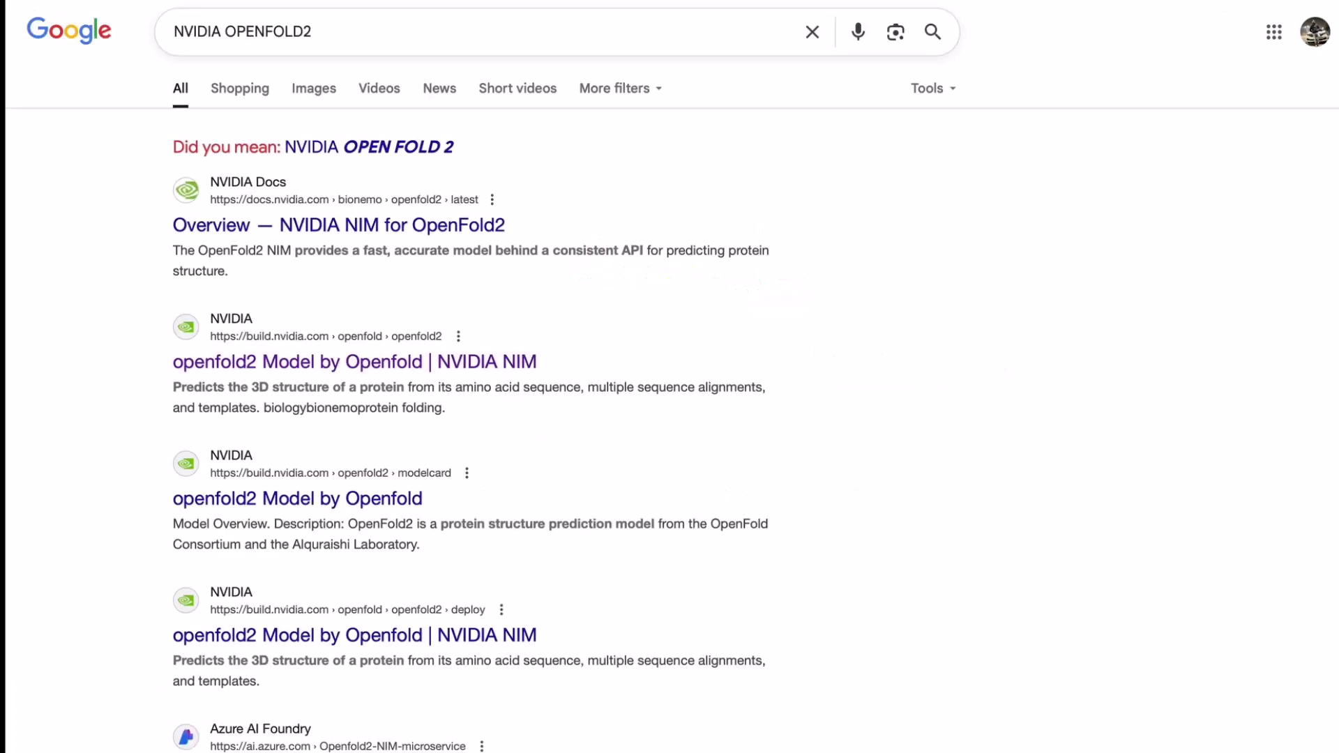
scroll(446, 326, down, 1)
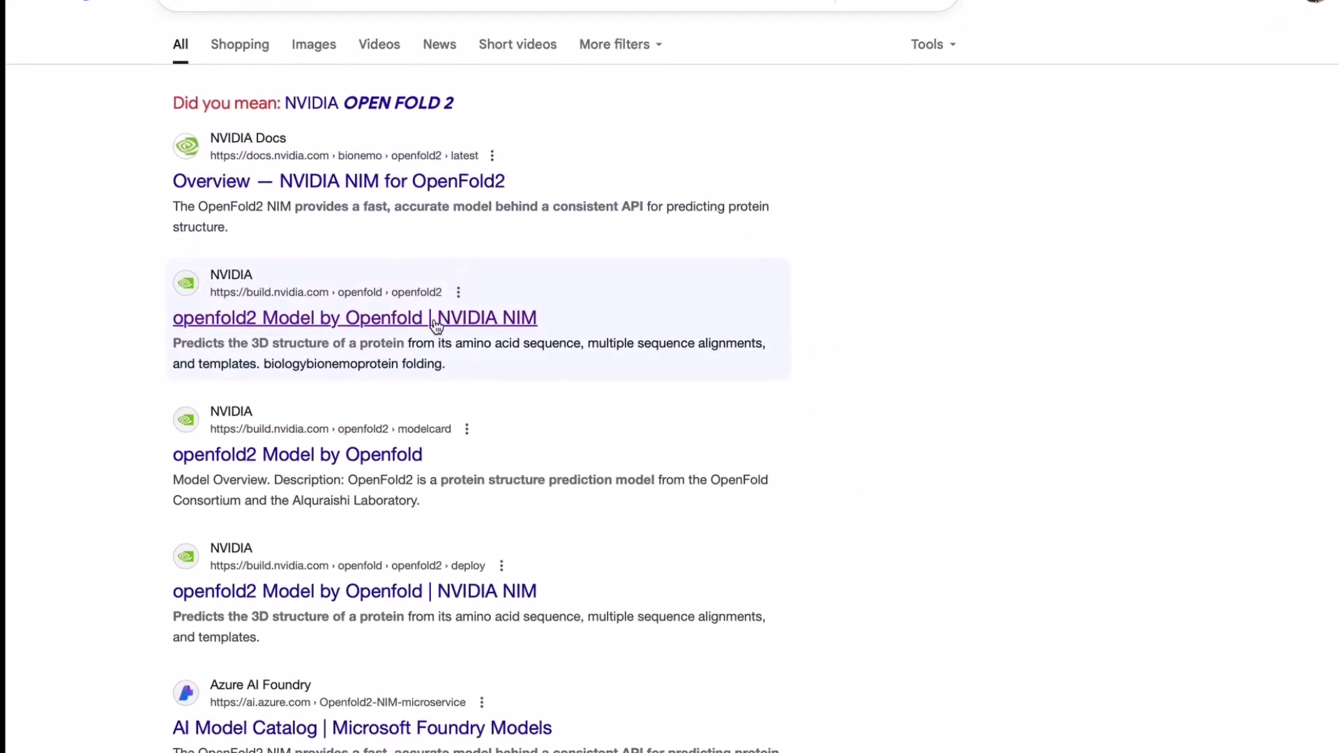
click(381, 318)
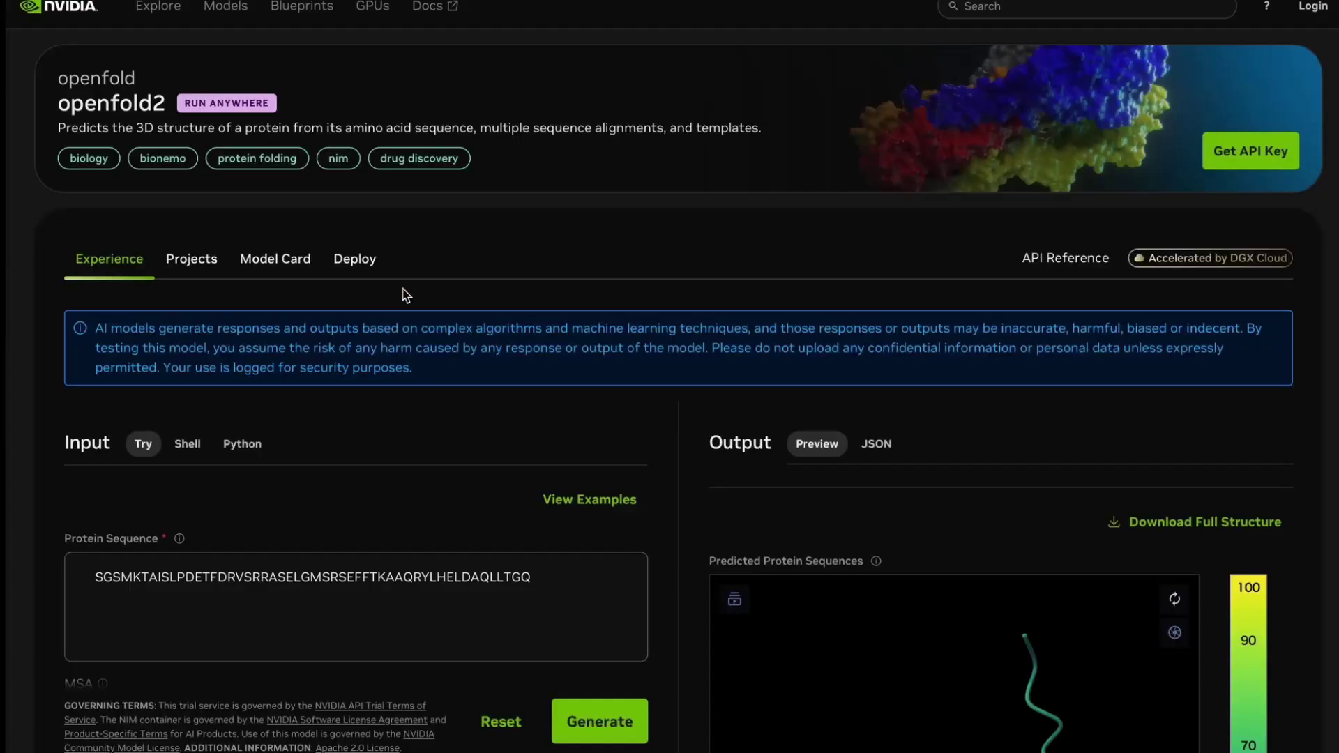
scroll(366, 353, down, 2)
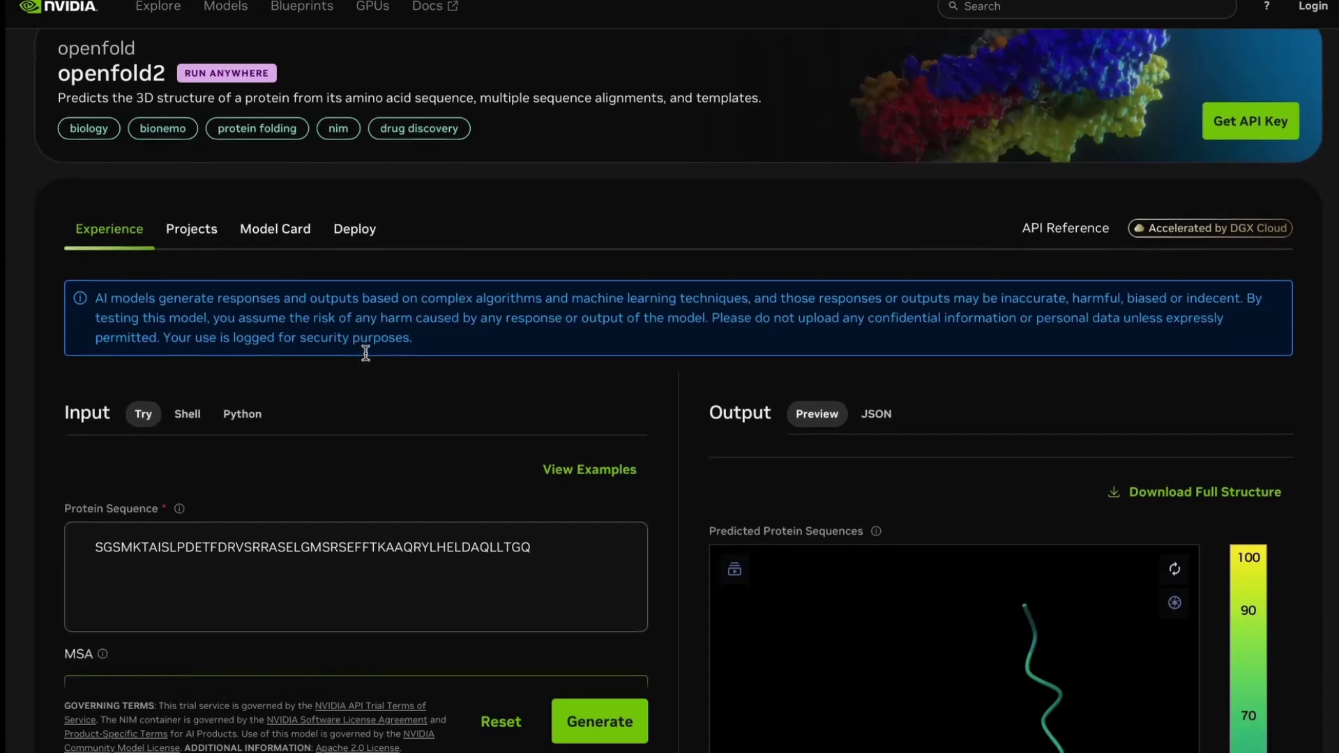
scroll(366, 353, down, 2)
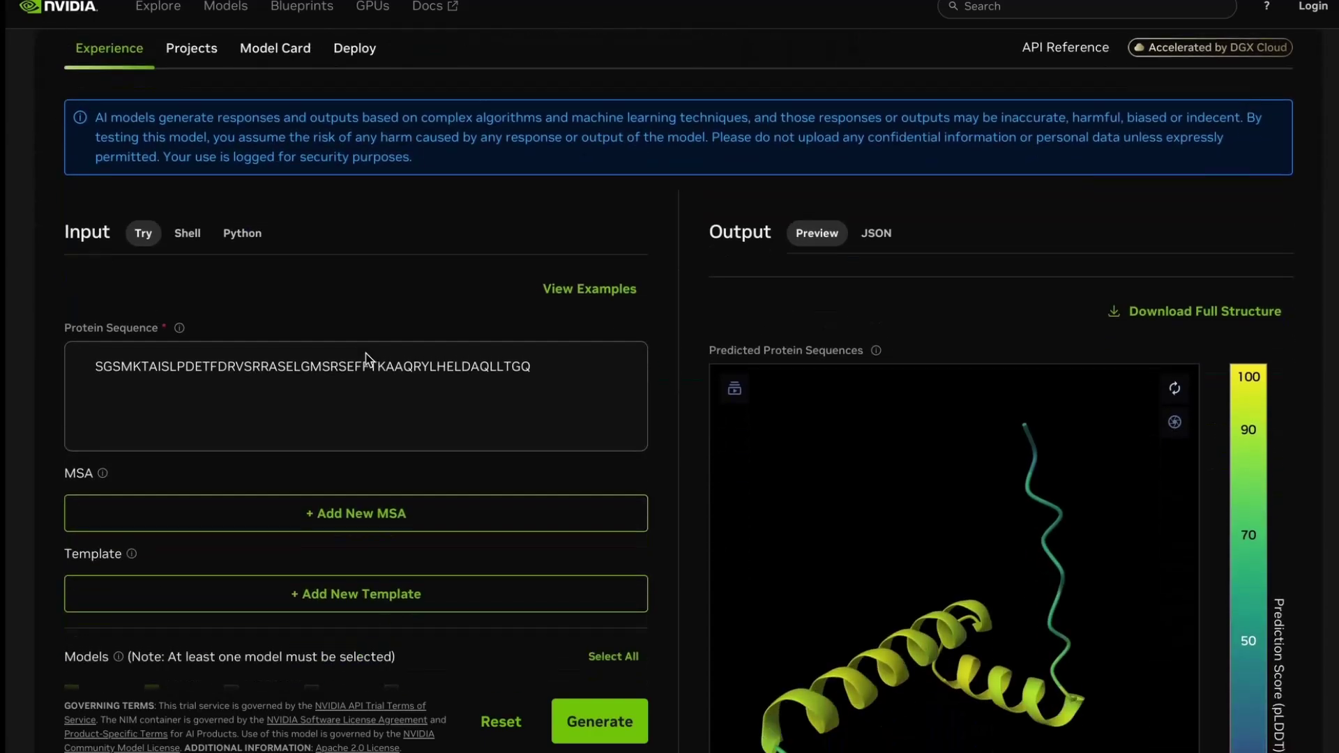
scroll(192, 164, up, 4)
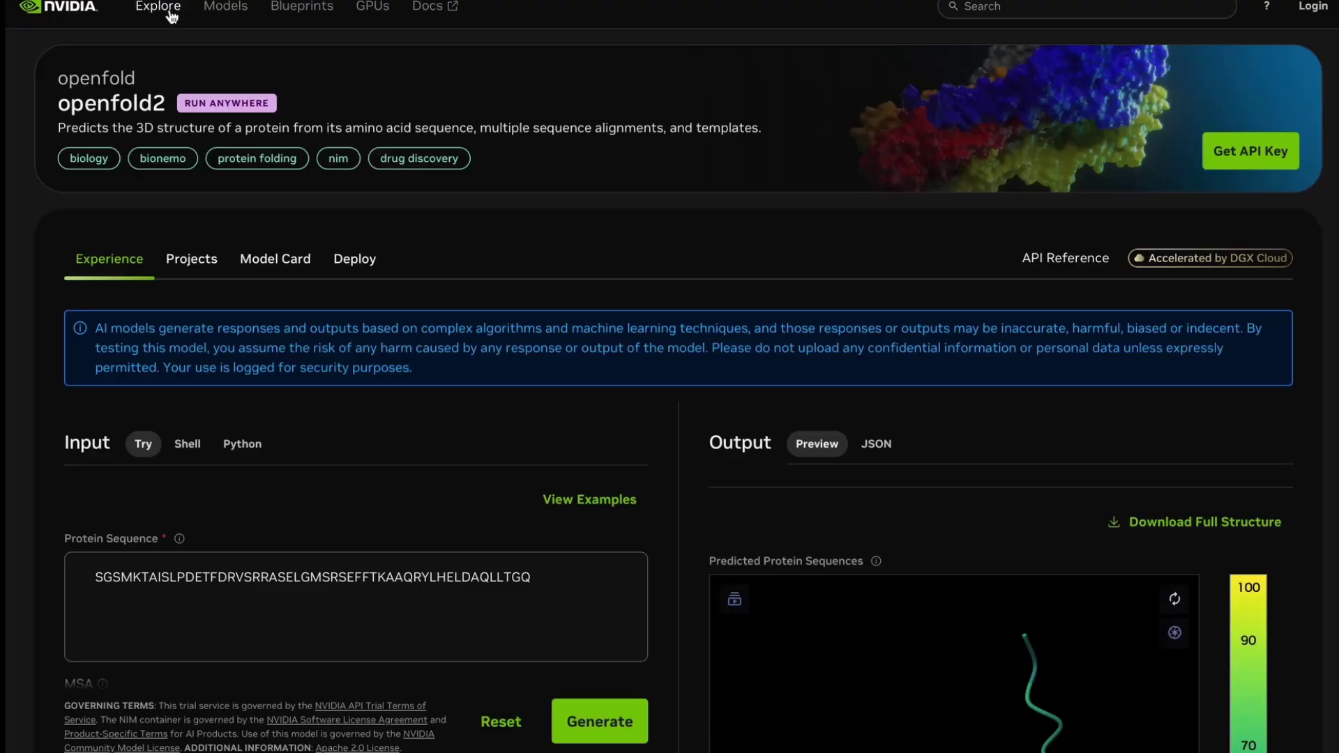
Browse the Biology models in the Explore catalog, covering protein structure prediction, generative virtual screening and protein design.
click(171, 14)
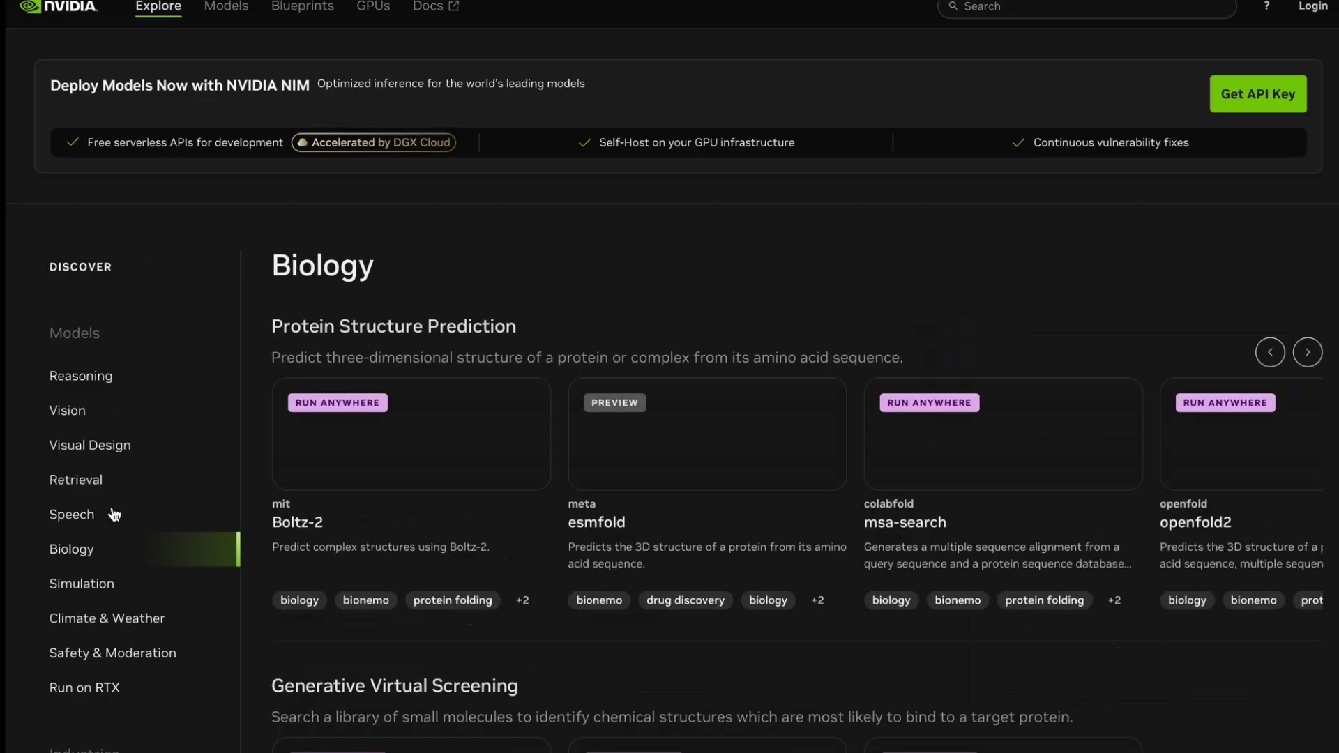
scroll(575, 381, down, 1)
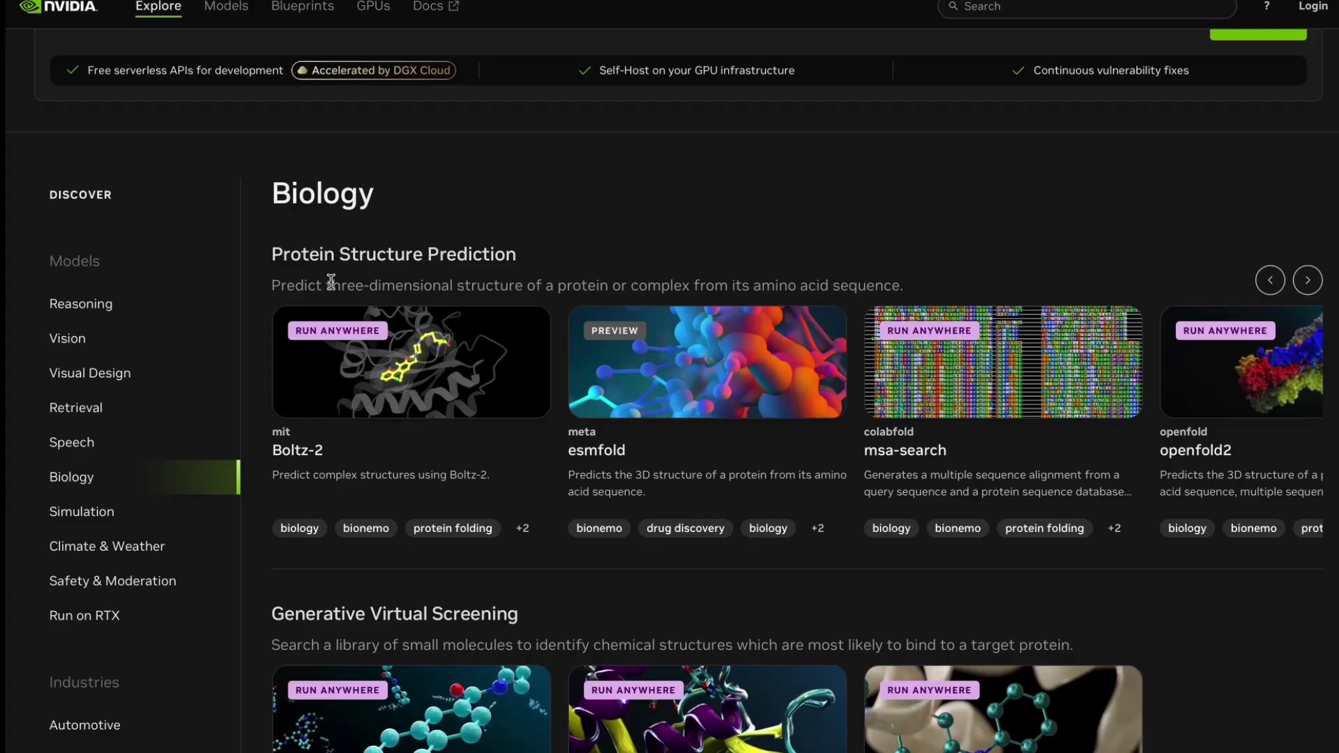
scroll(779, 315, right, 5)
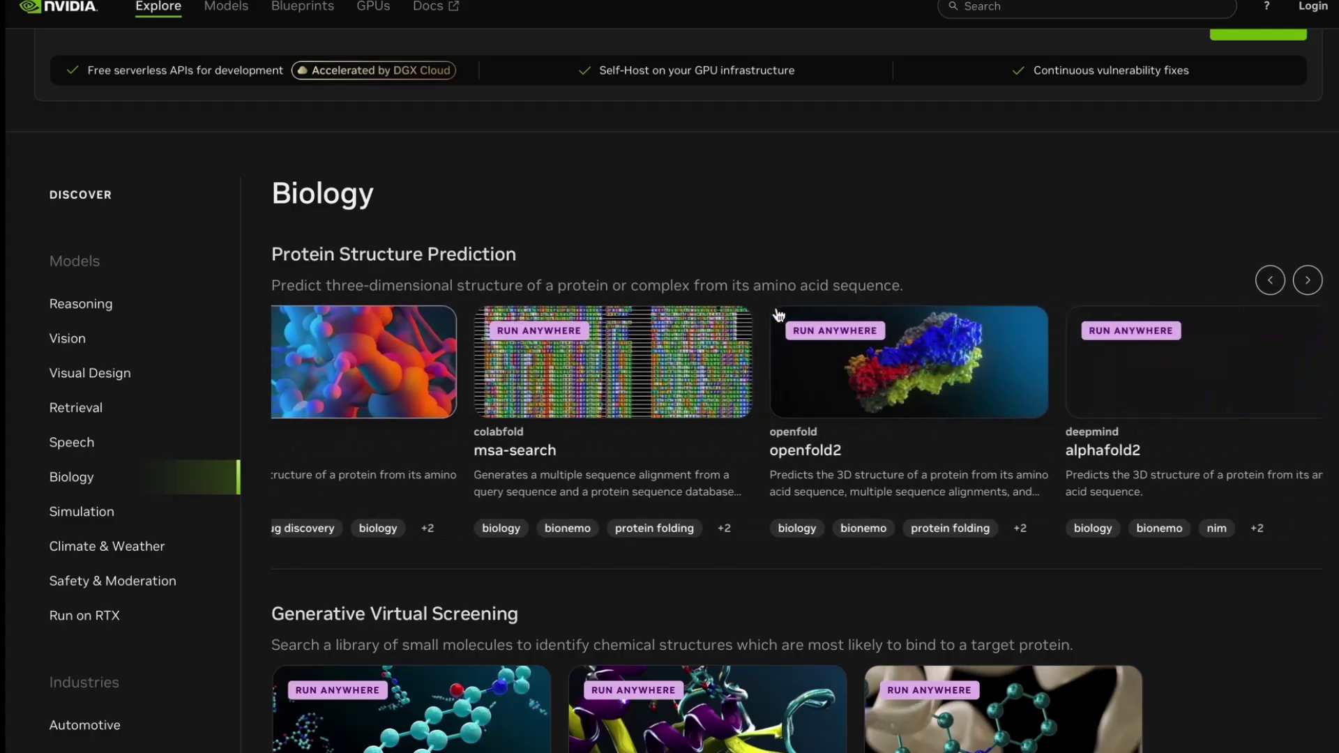
scroll(779, 316, left, 3)
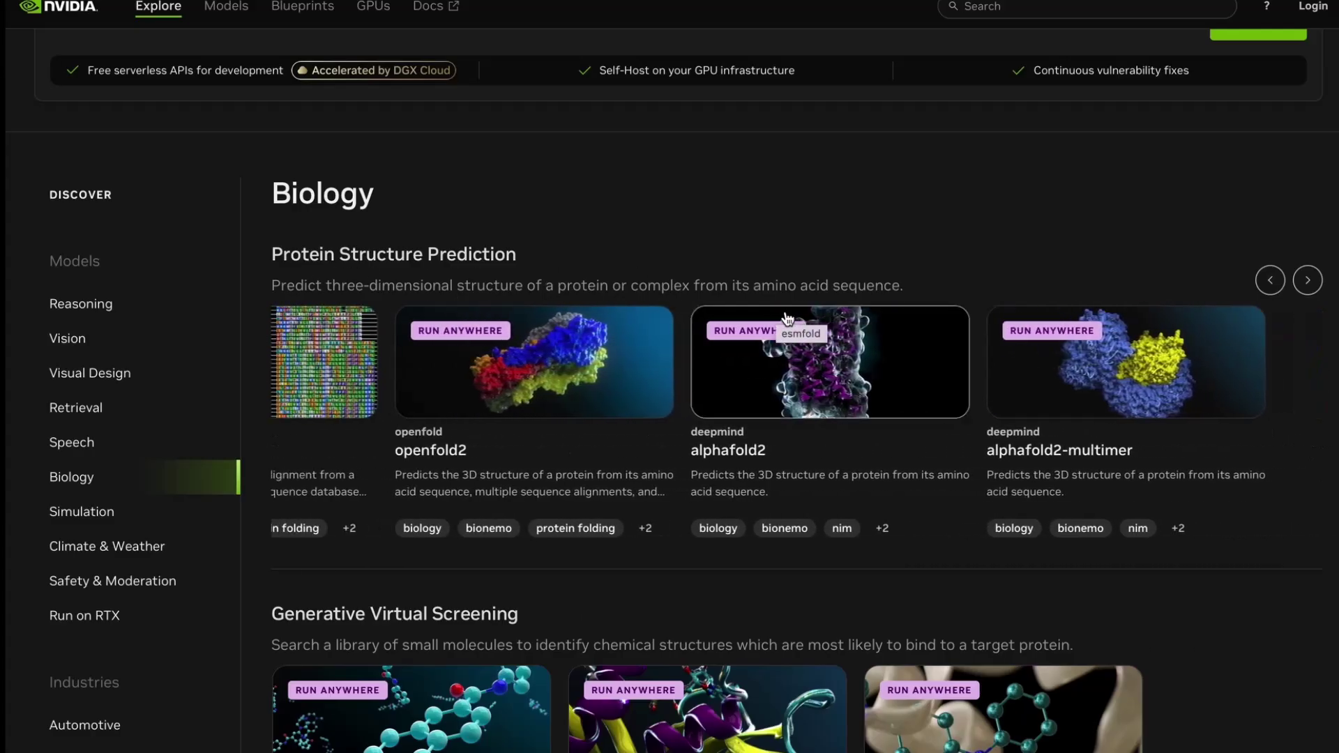
scroll(742, 373, down, 4)
scroll(747, 457, down, 1)
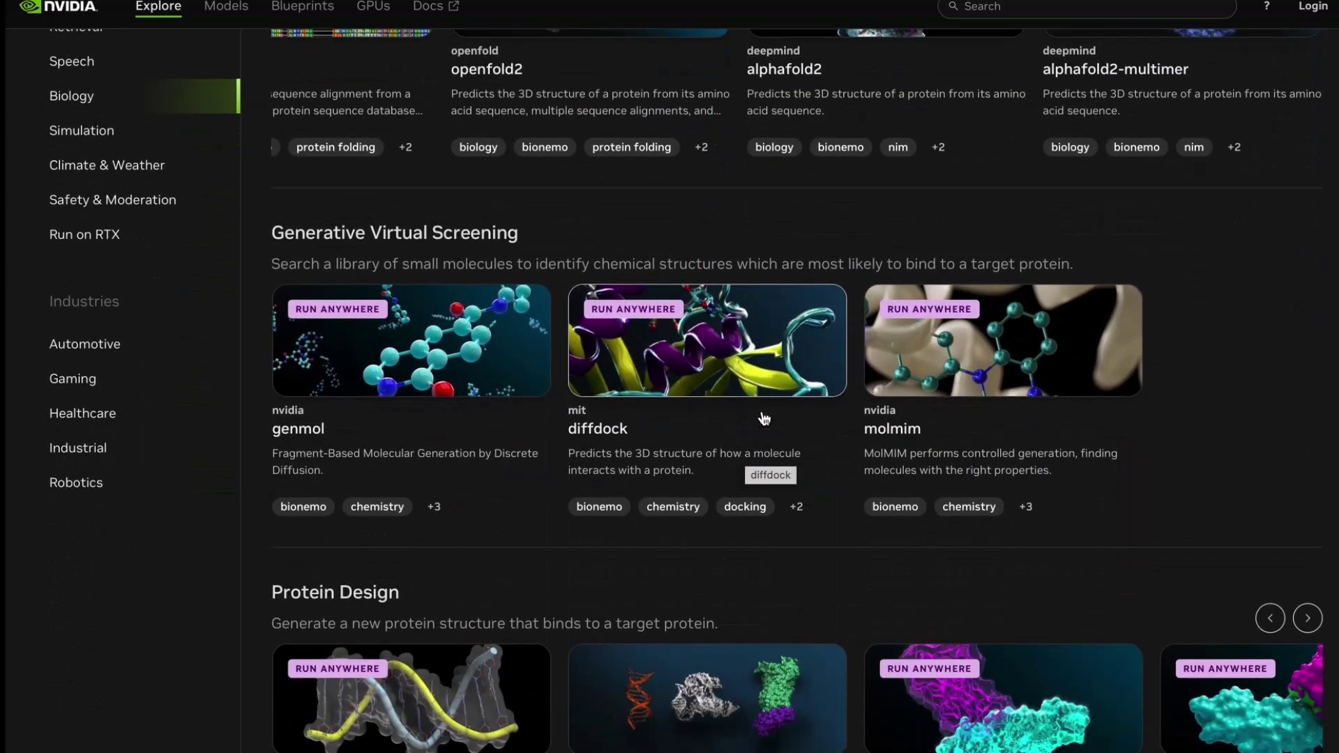
scroll(805, 357, down, 8)
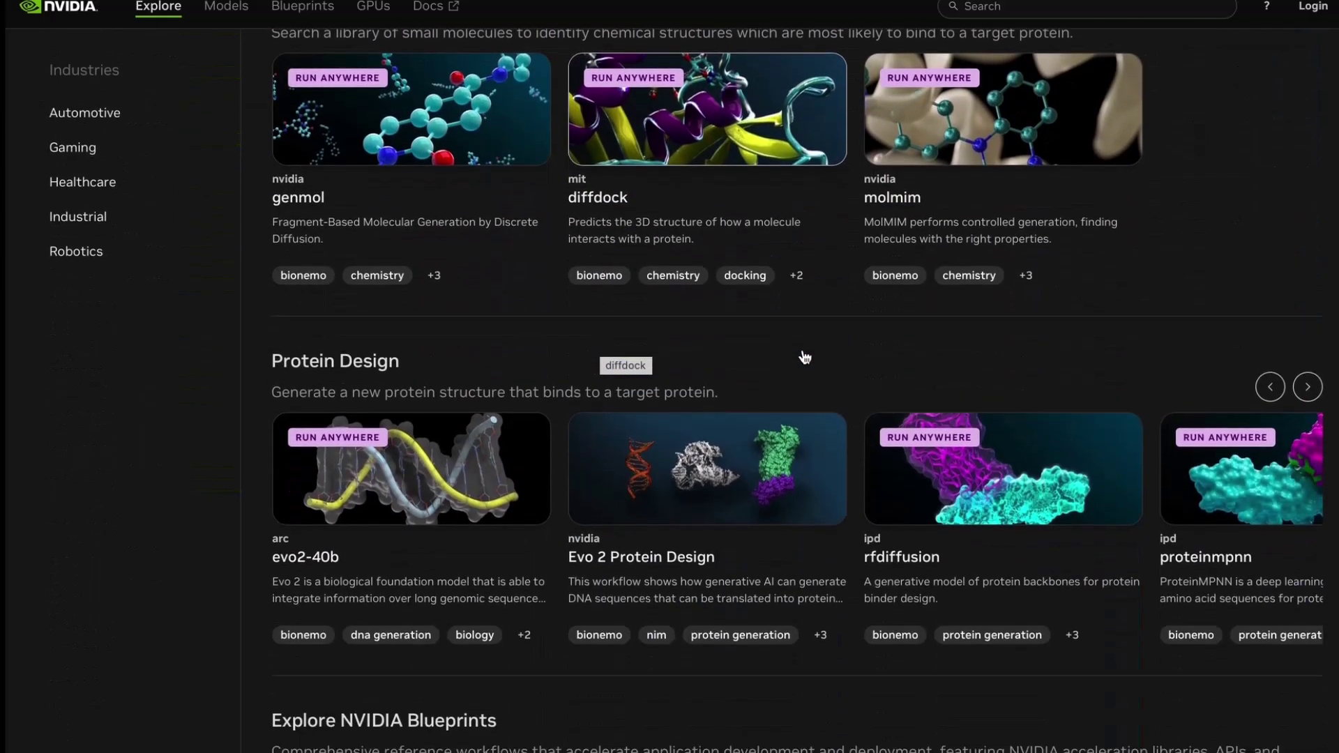
scroll(446, 319, up, 10)
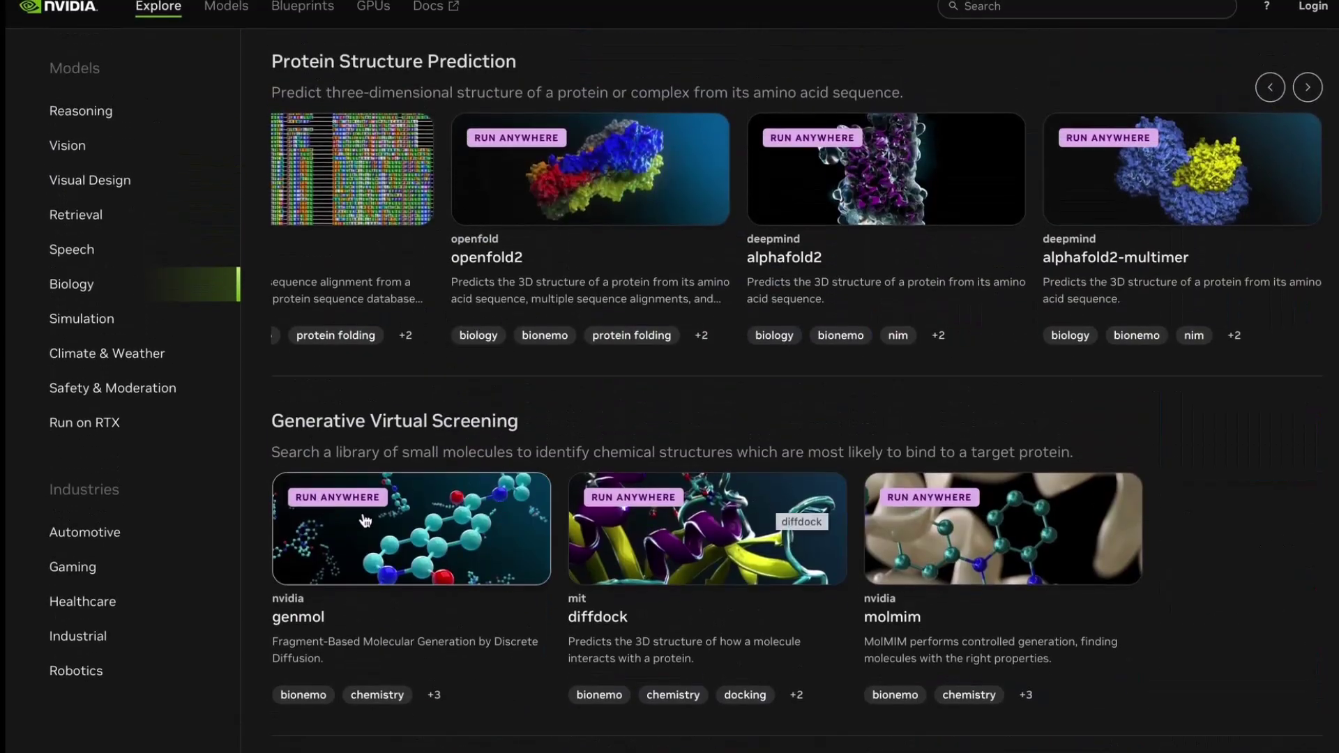
scroll(774, 439, up, 4)
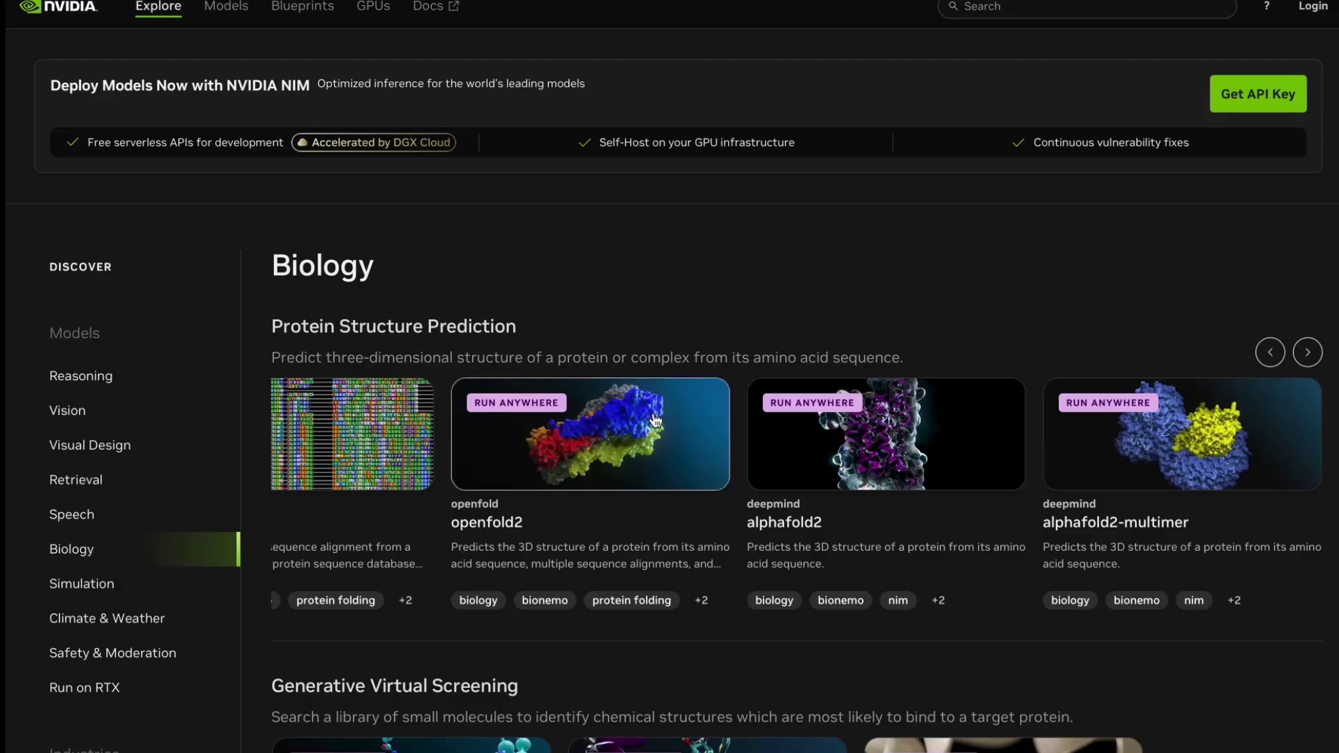
Open the openfold2 model from the protein structure prediction models and rotate its sample predicted structure.
click(609, 448)
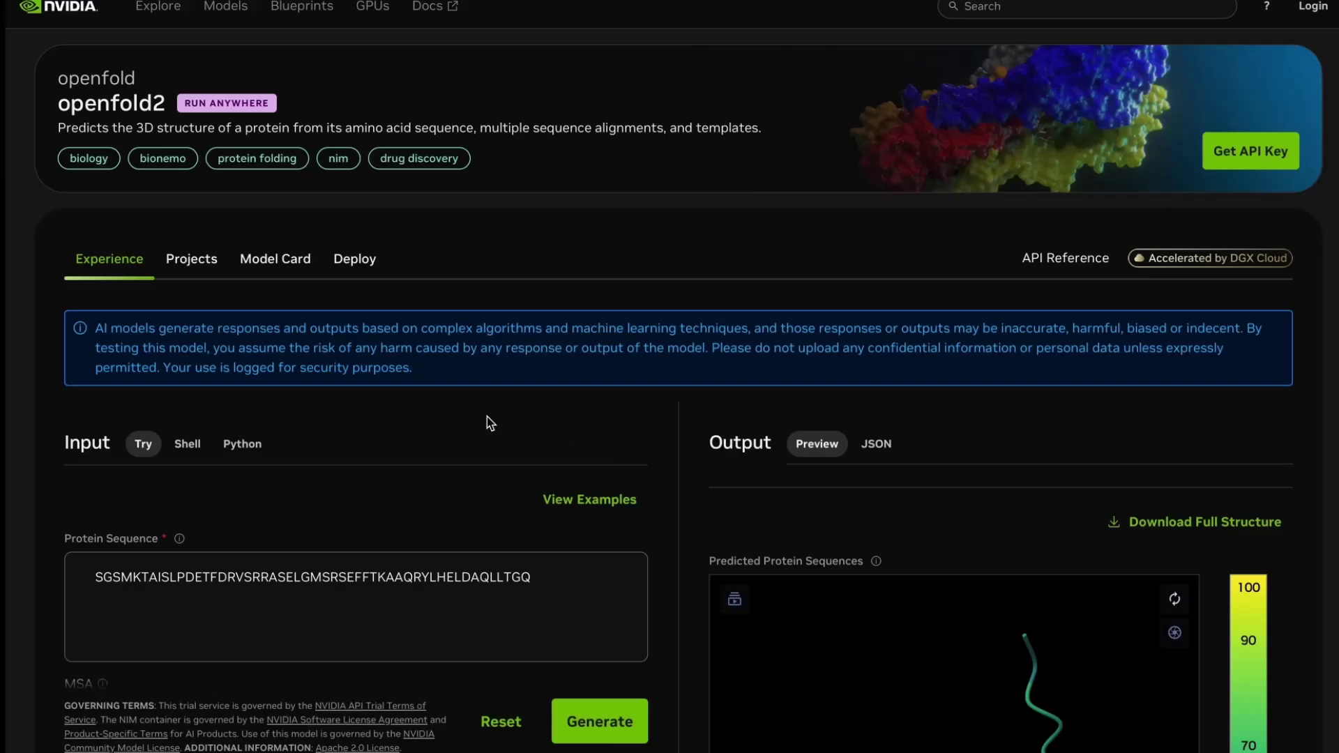
scroll(487, 417, down, 2)
scroll(589, 390, down, 2)
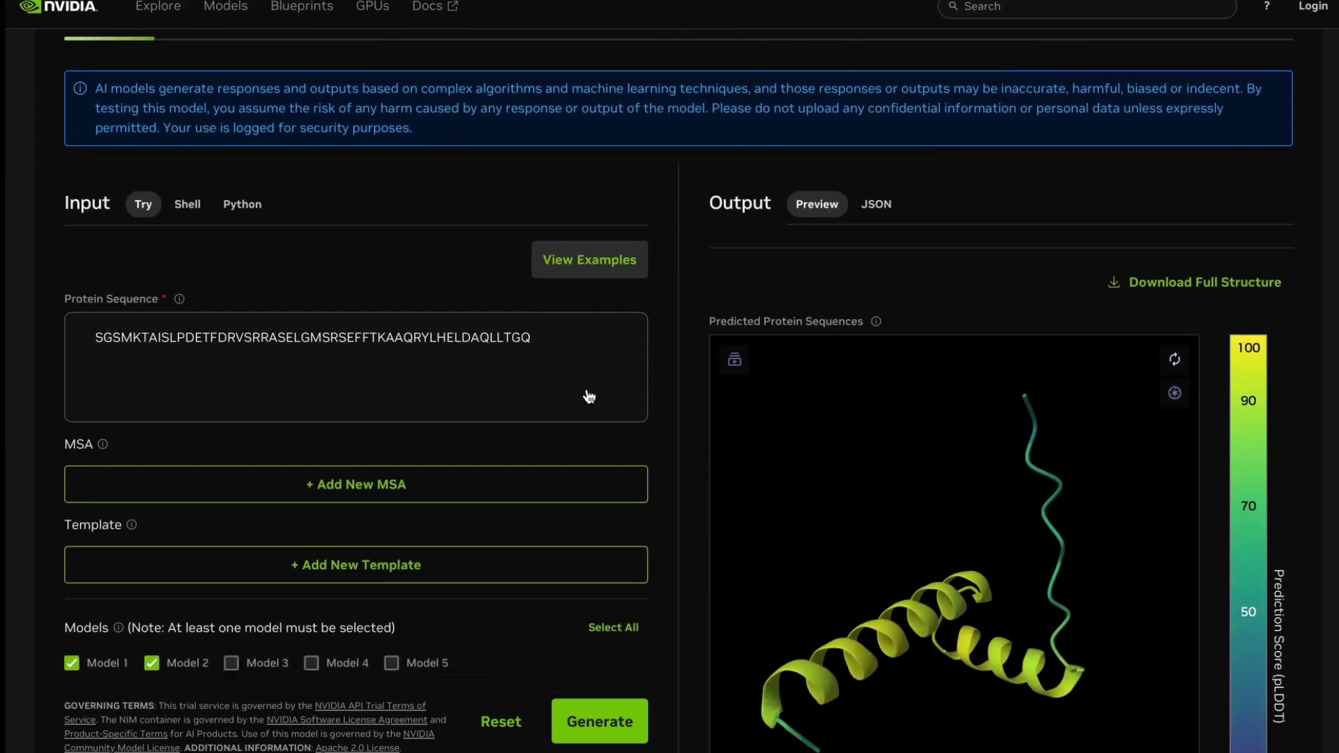
scroll(589, 396, down, 1)
drag(1009, 593, 1002, 535)
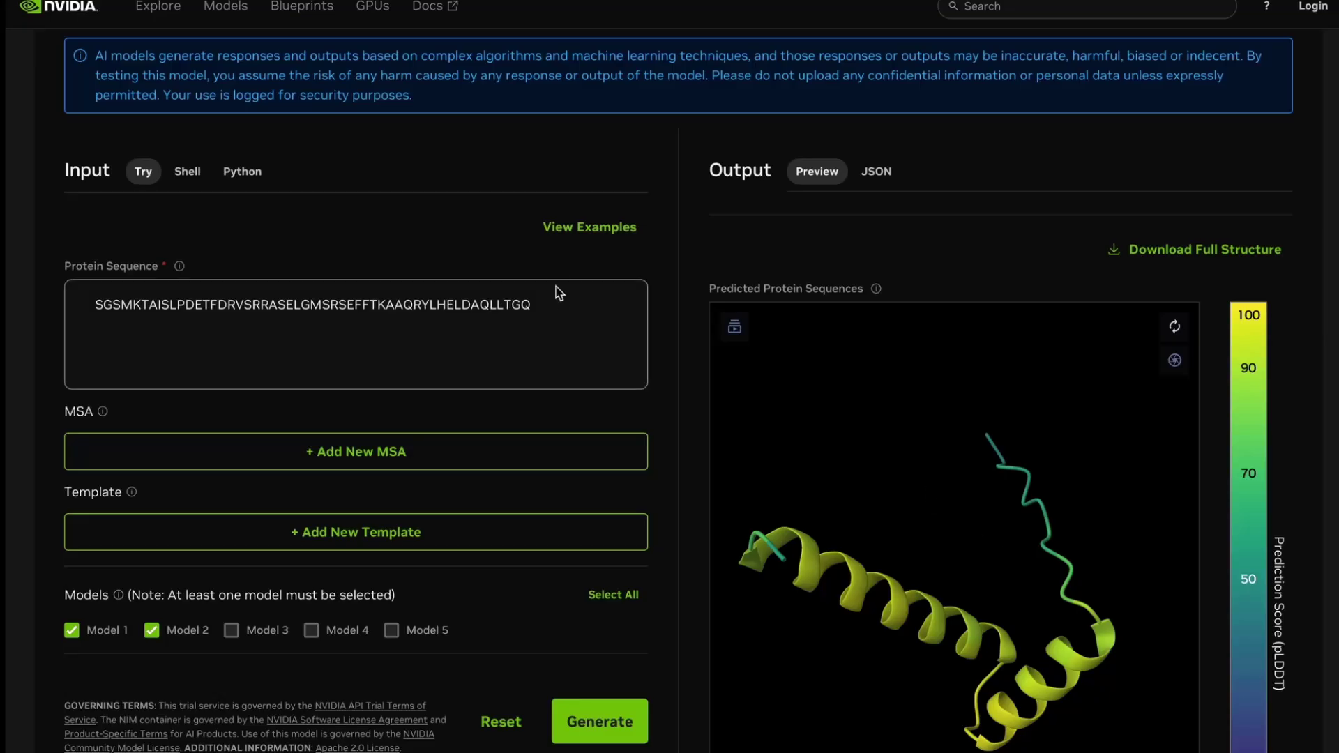
Load the 7WBN_A example as the protein sequence input.
click(599, 235)
scroll(738, 368, down, 2)
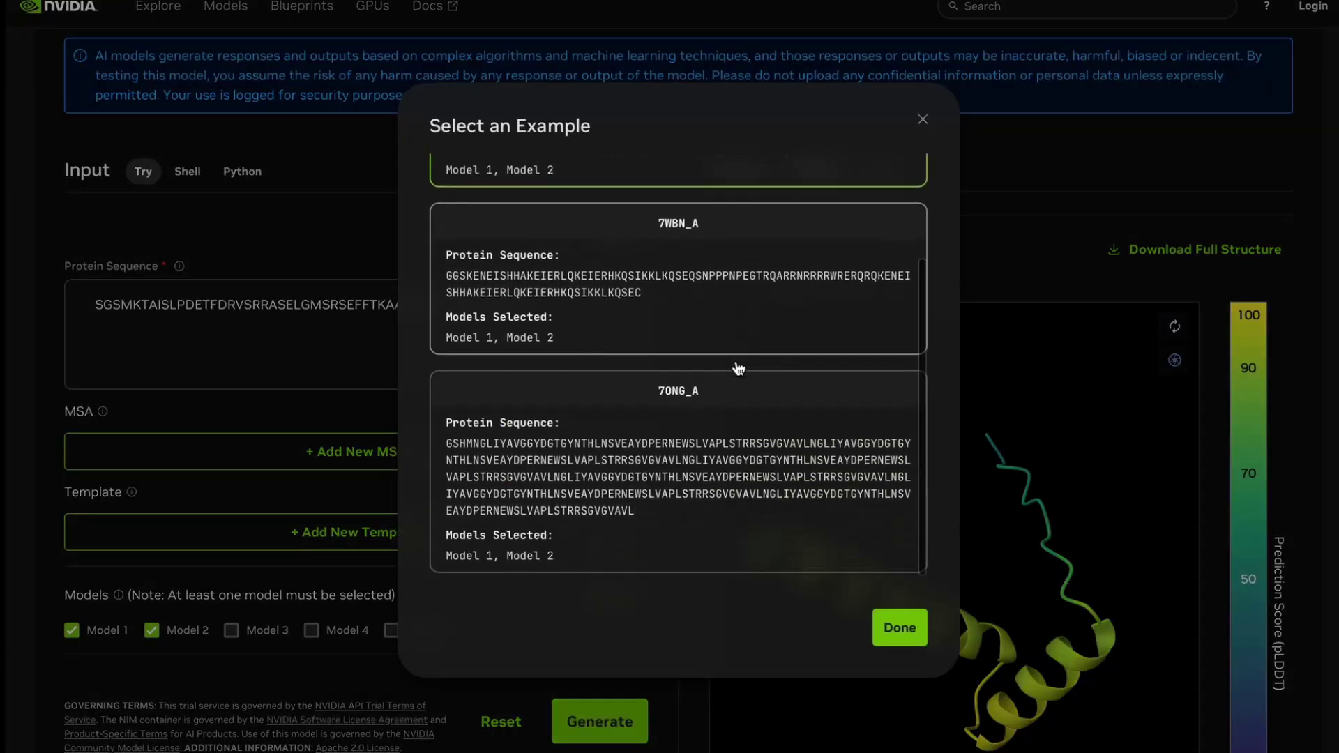
scroll(738, 368, up, 2)
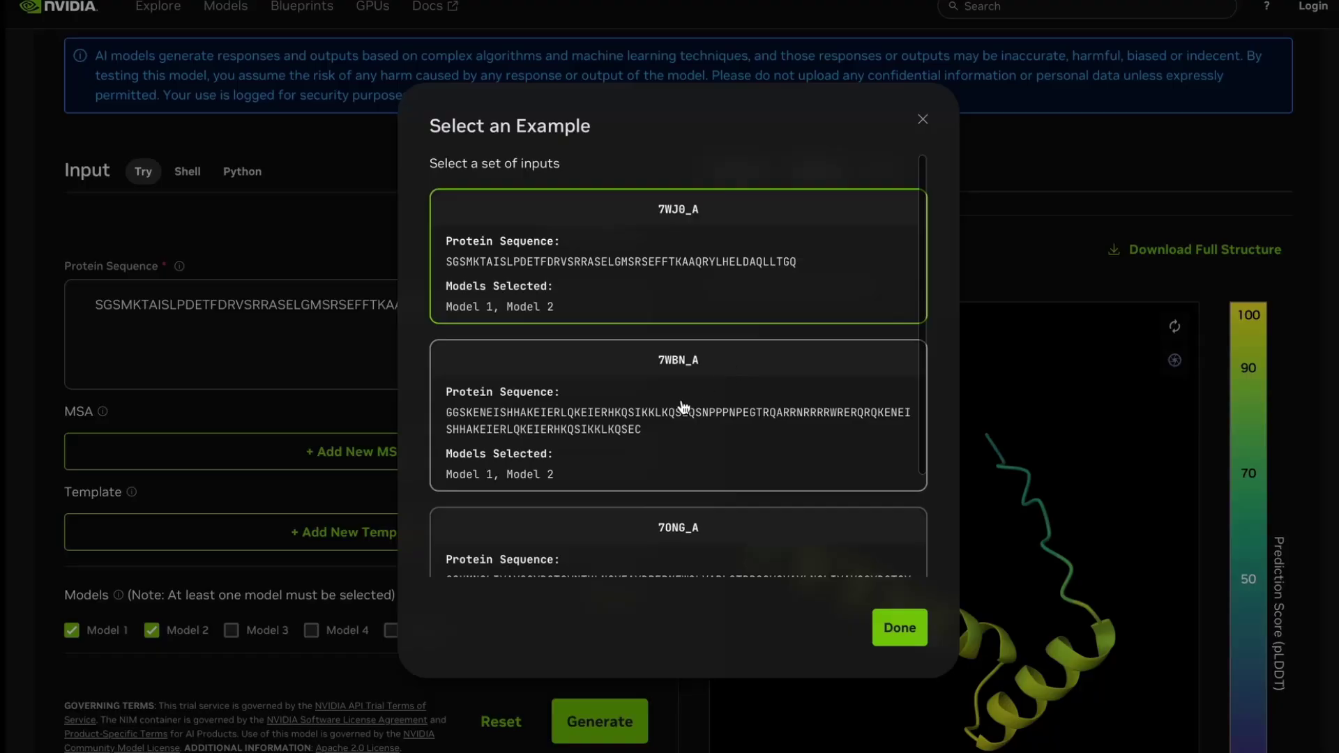
click(626, 408)
click(900, 632)
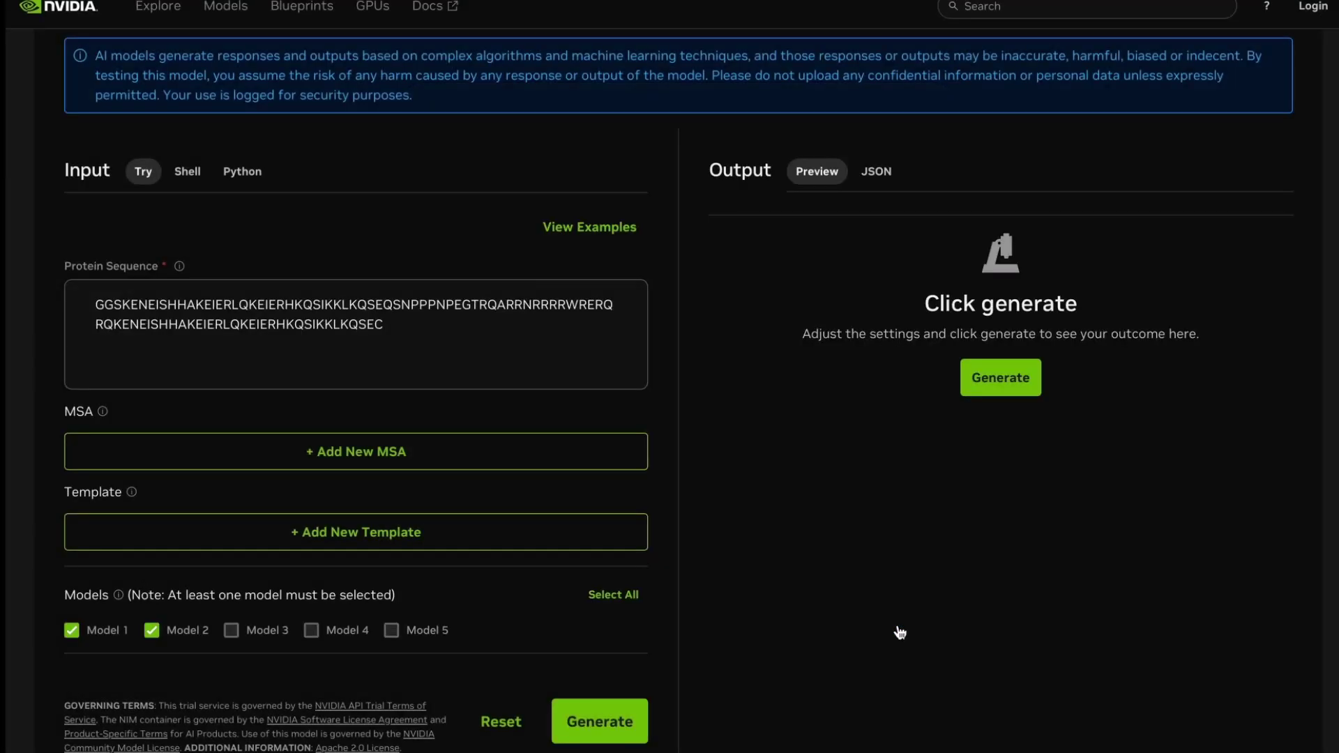
Add Model 3 to the selected models and generate the predicted structure.
scroll(618, 472, down, 2)
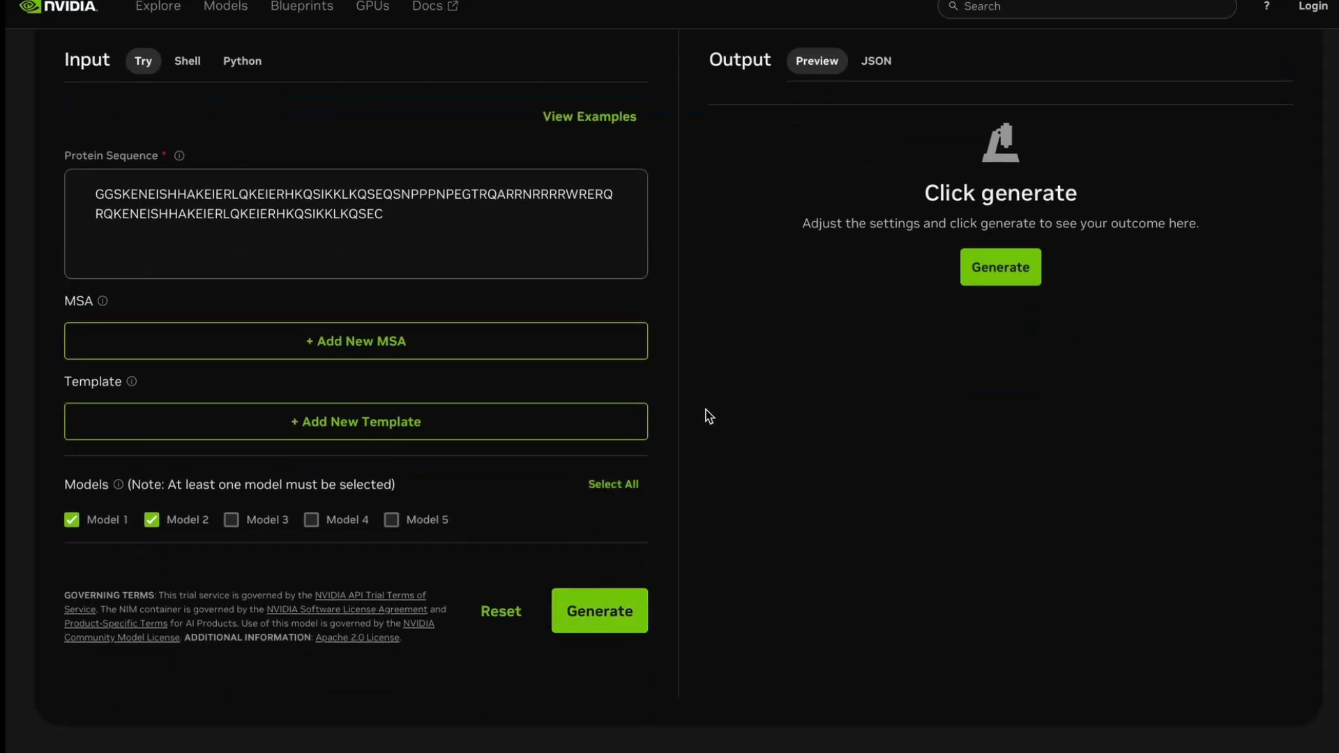
scroll(467, 373, up, 1)
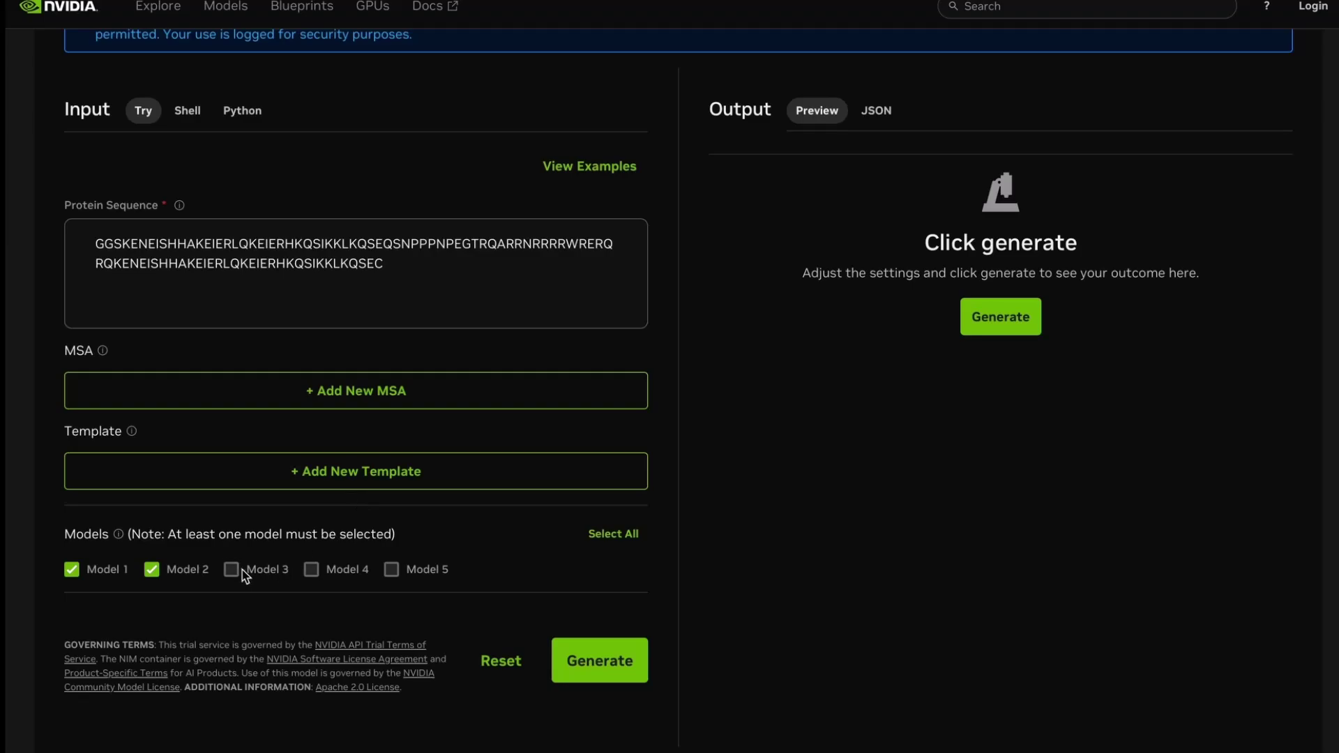
click(232, 570)
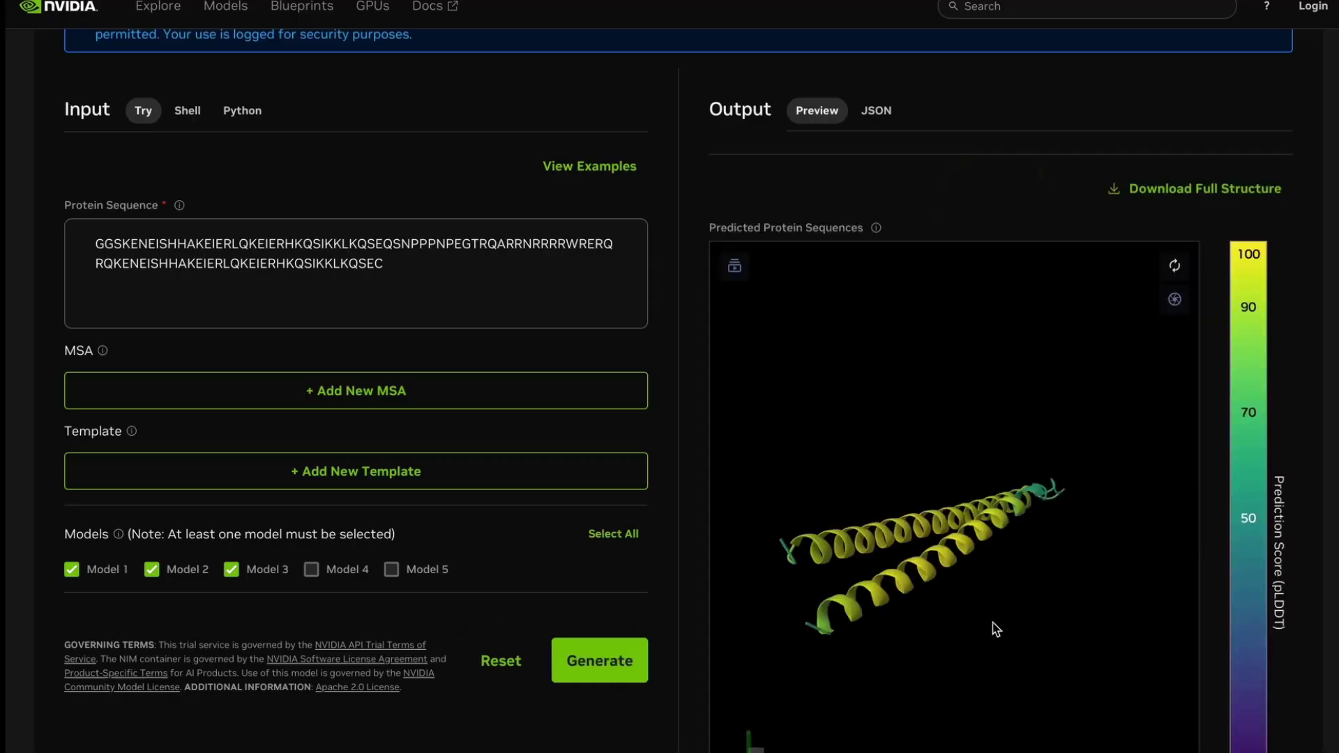
Rotate the predicted structure and inspect individual residues along its helix against the prediction score (pLDDT) scale.
drag(941, 588, 1007, 448)
drag(889, 523, 976, 631)
drag(935, 561, 997, 552)
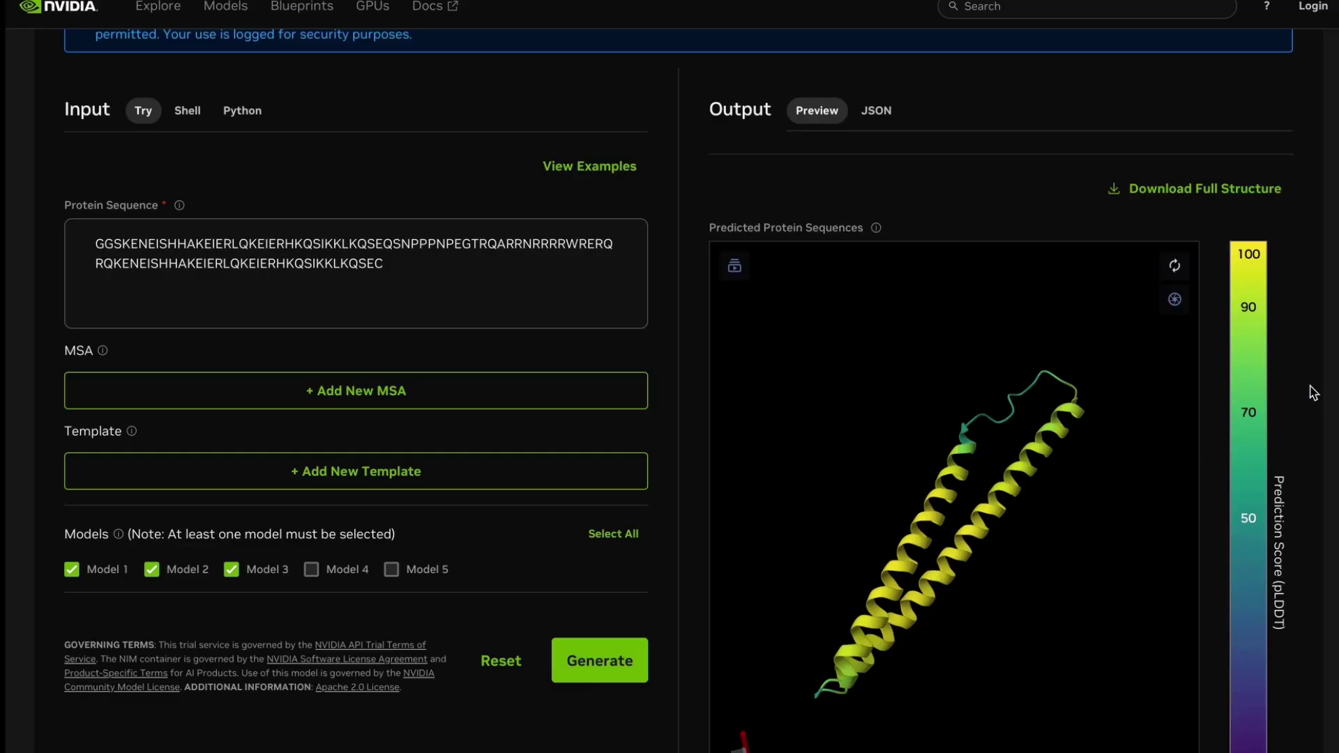
scroll(1309, 383, down, 1)
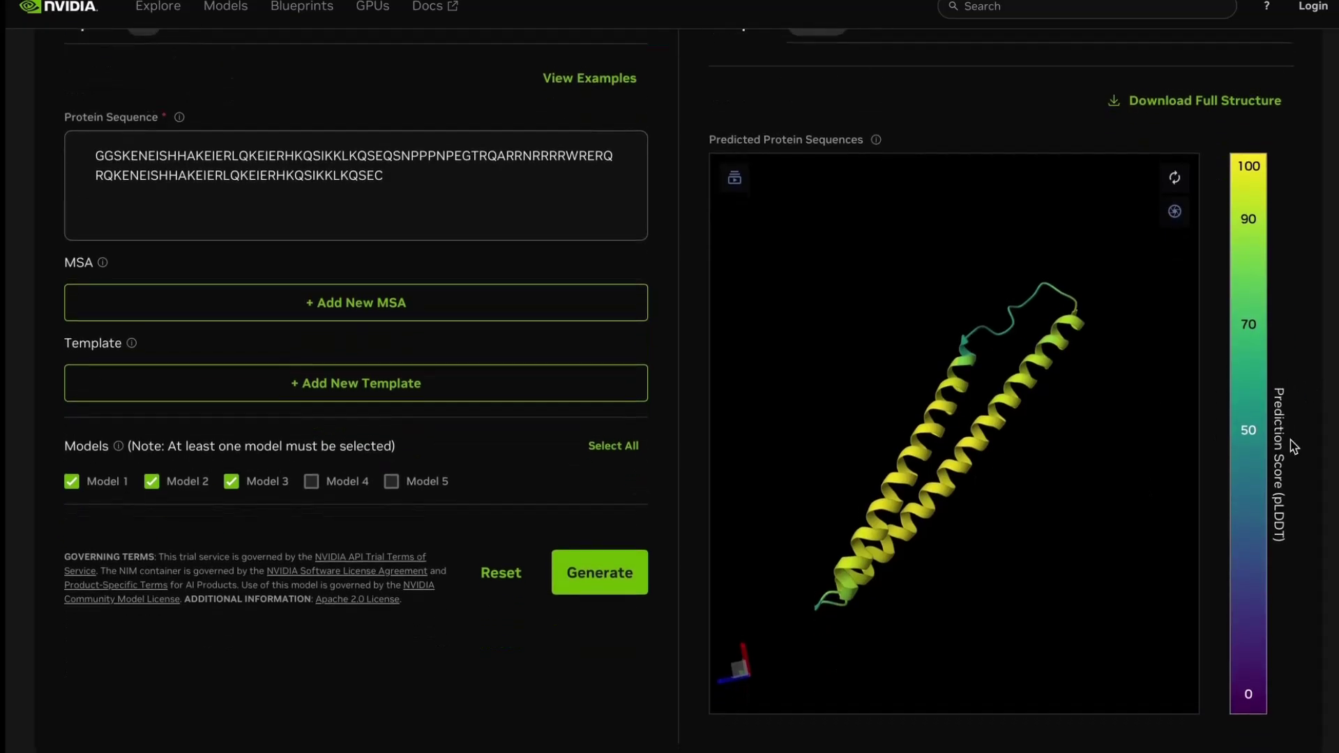
mouse_move(1014, 406)
drag(965, 391, 944, 407)
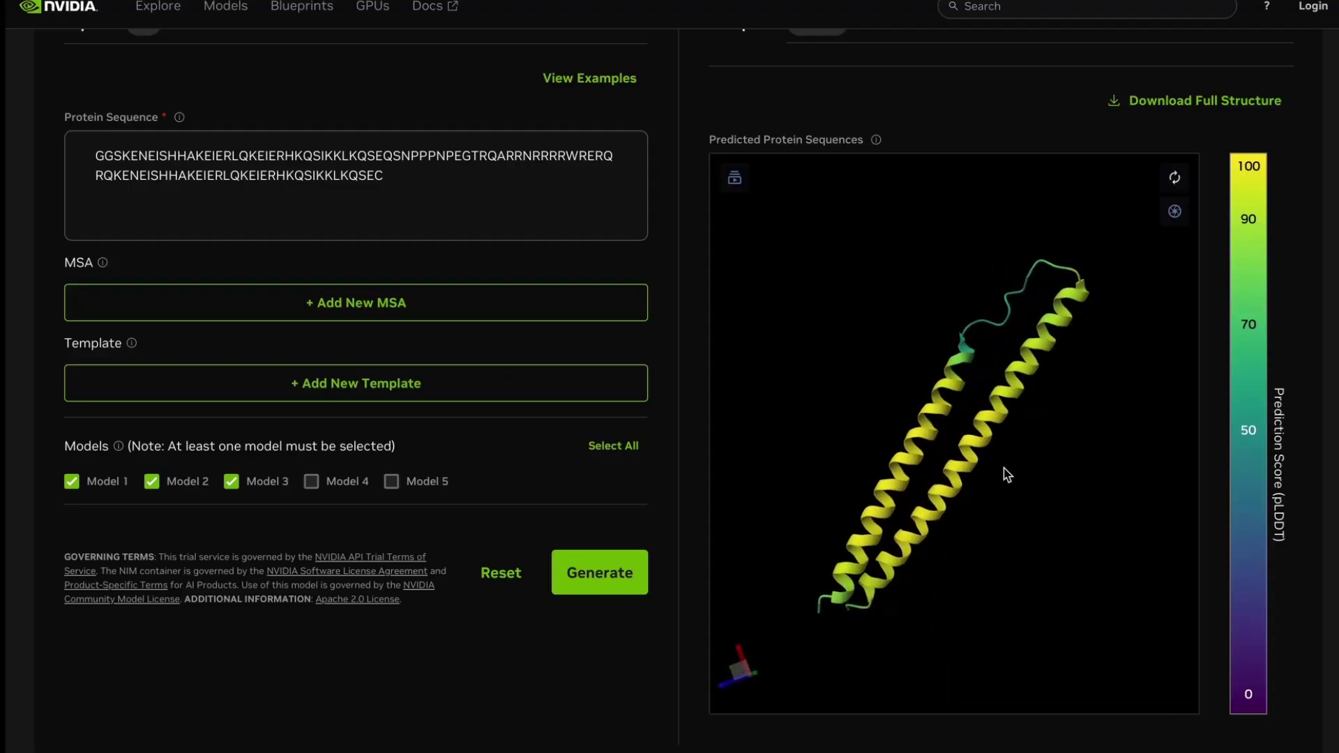
mouse_move(968, 454)
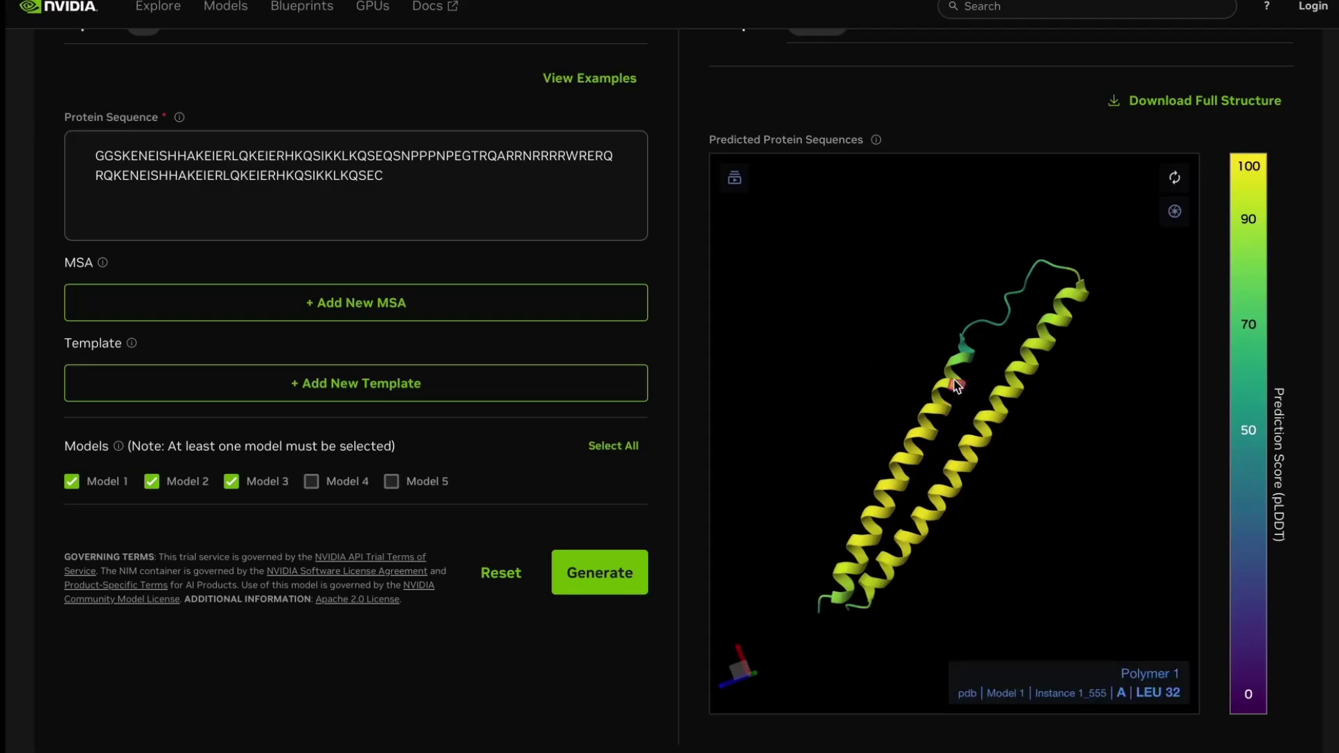
mouse_move(957, 385)
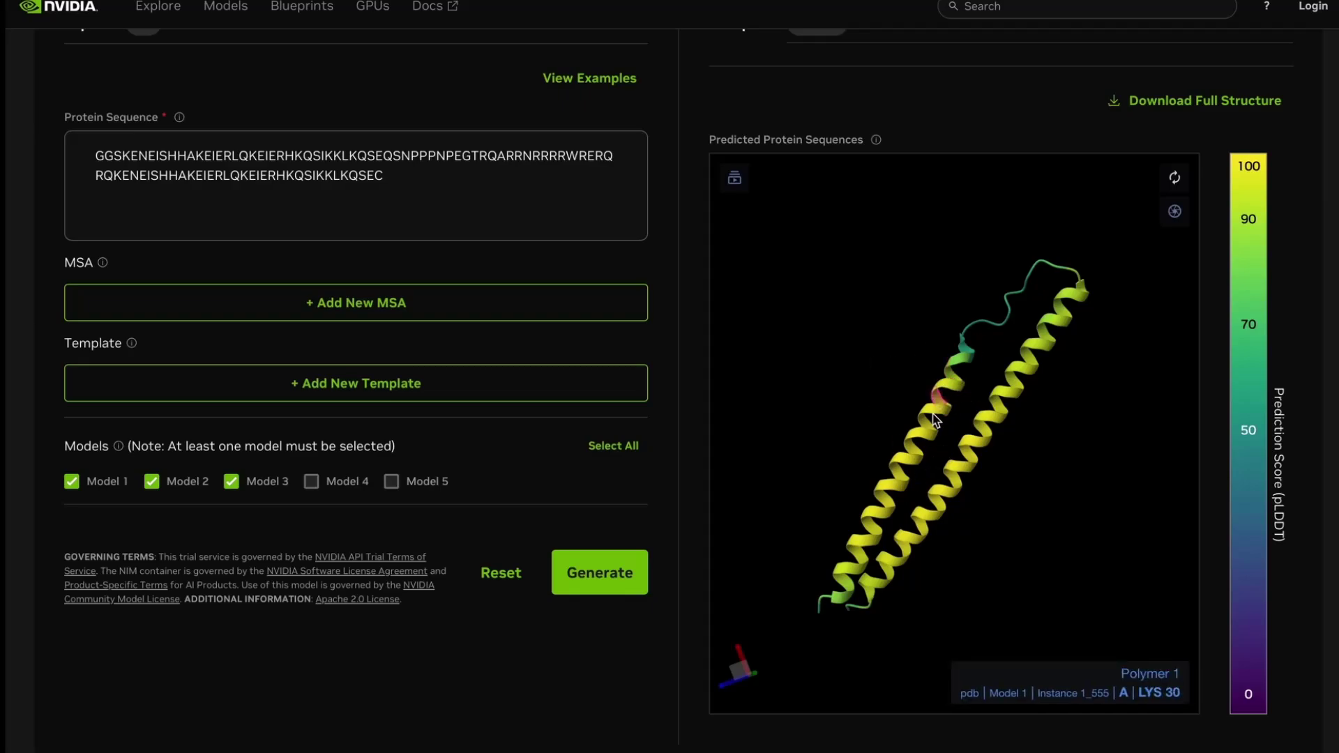
Turn and enlarge the predicted structure to examine its two helices and the loop connecting them.
drag(958, 427, 1066, 396)
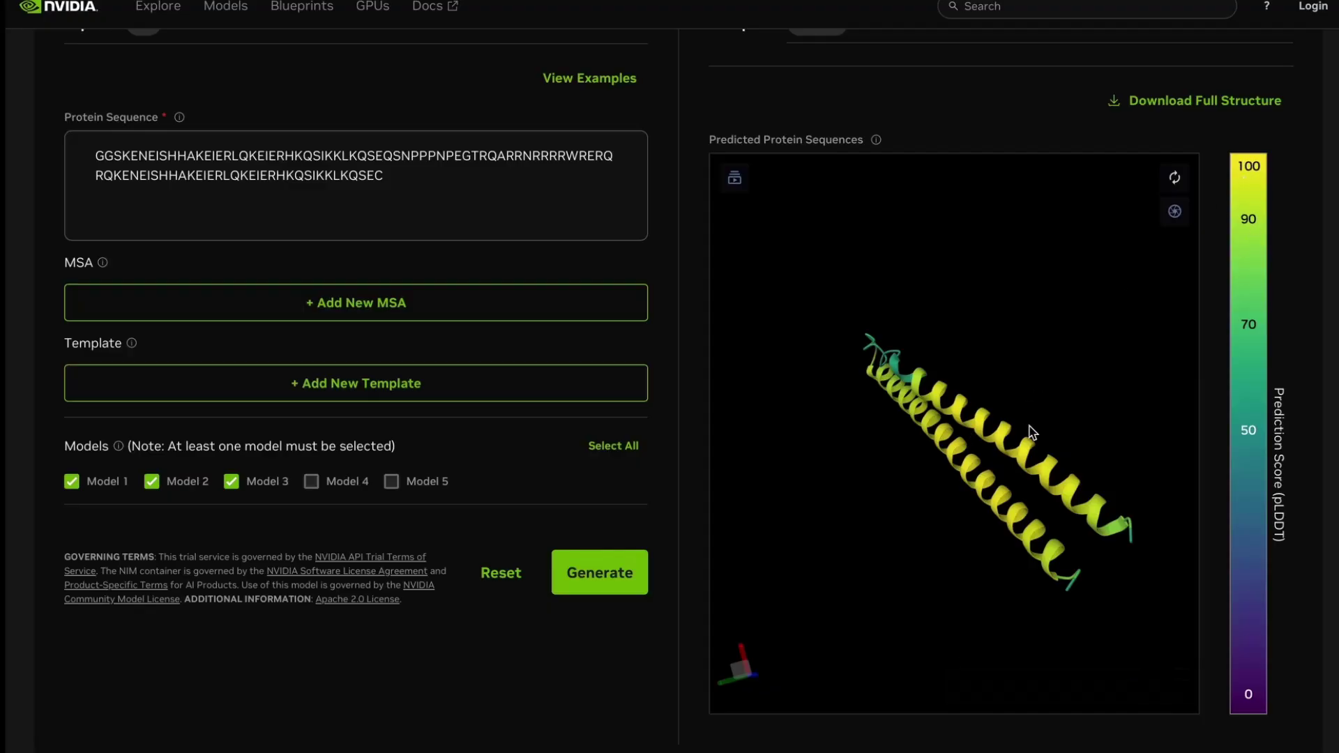
drag(1022, 426, 956, 429)
scroll(965, 457, up, 2)
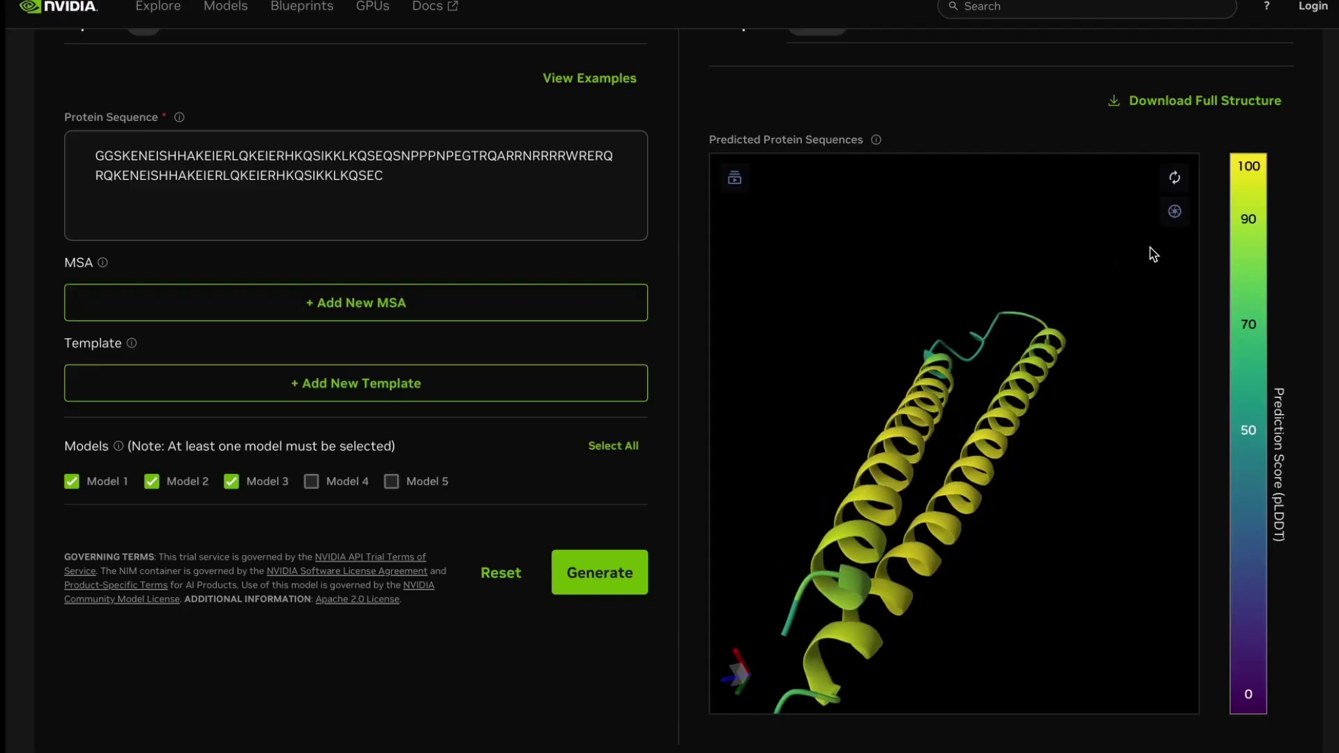
click(949, 462)
drag(950, 462, 966, 488)
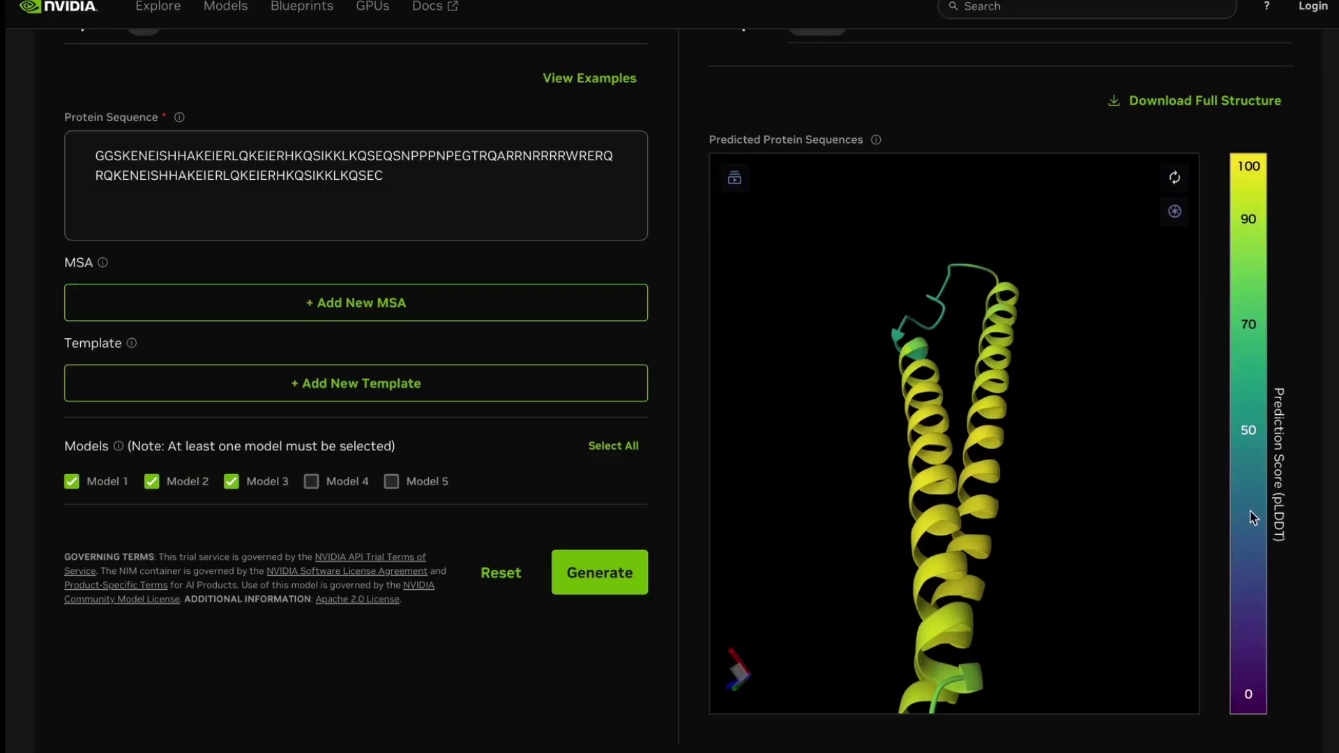
scroll(527, 373, up, 1)
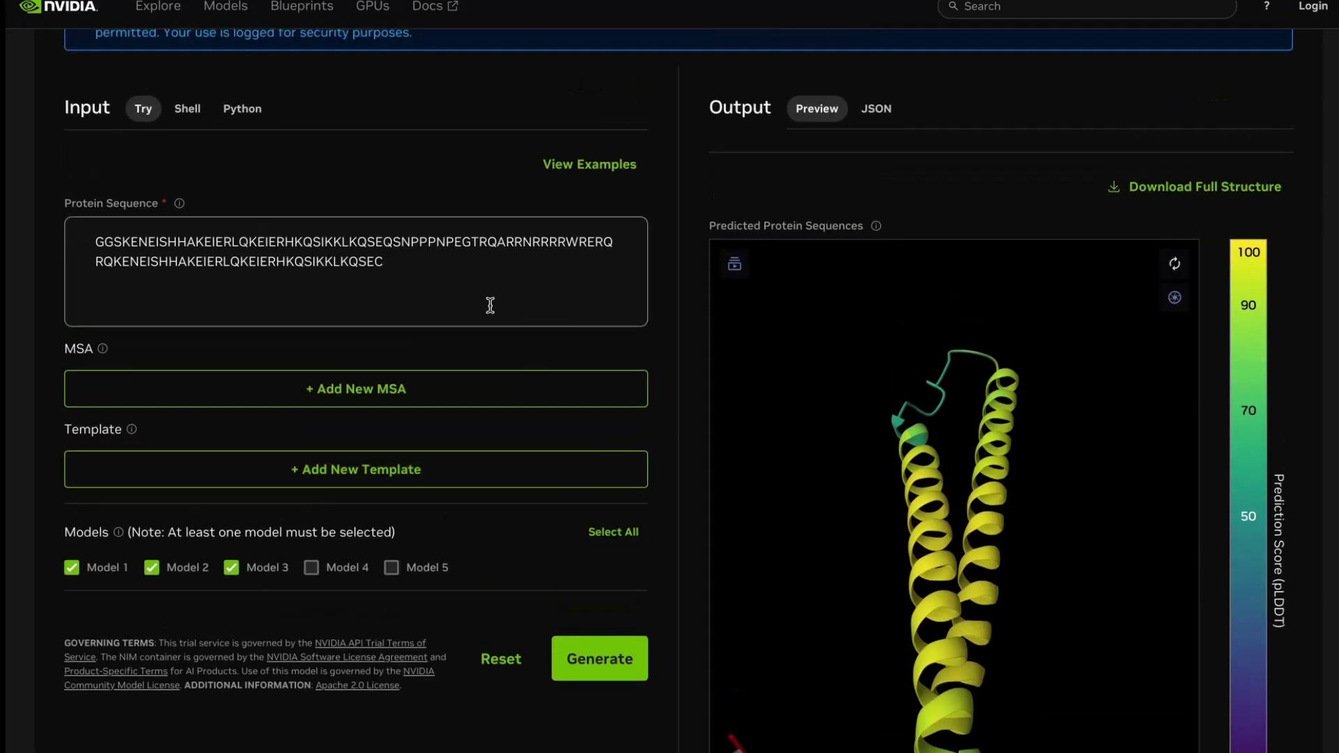
Search Google for PDB in a new browser tab and open the RCSB PDB homepage.
drag(927, 458, 1004, 458)
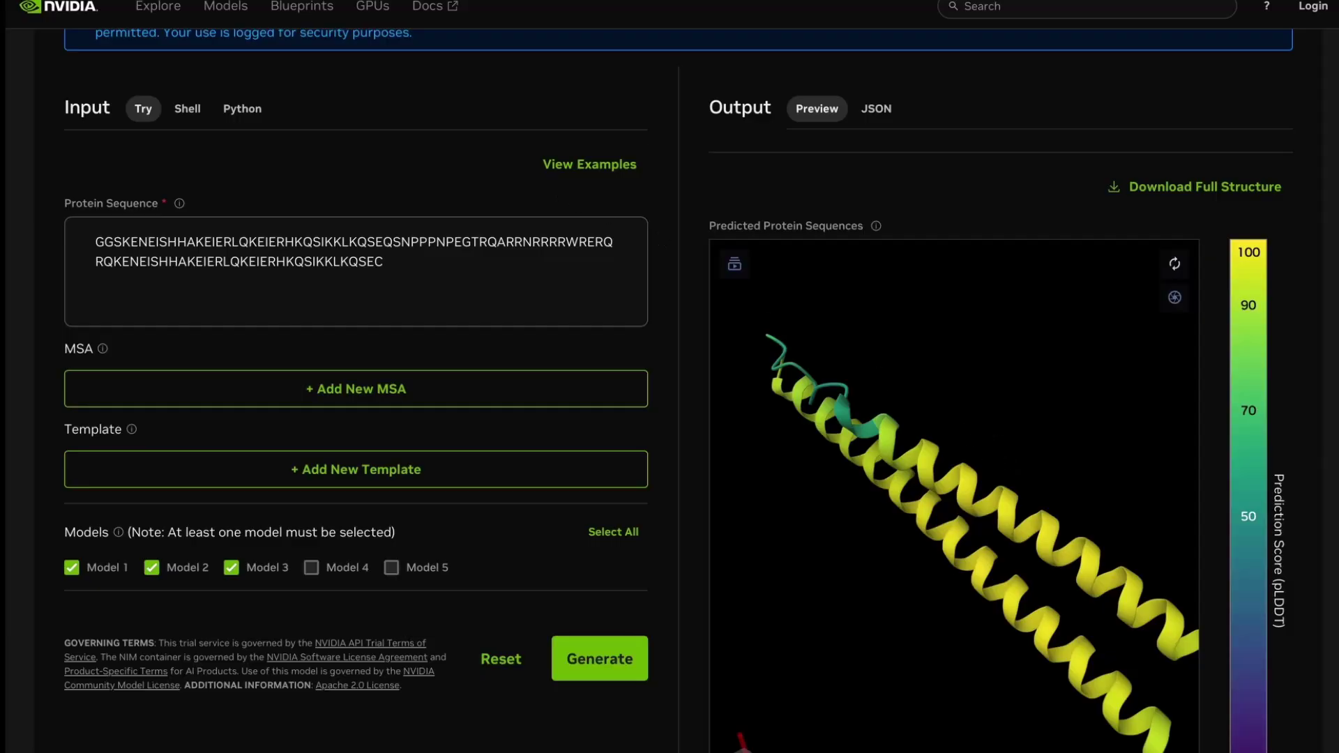
key(super+t)
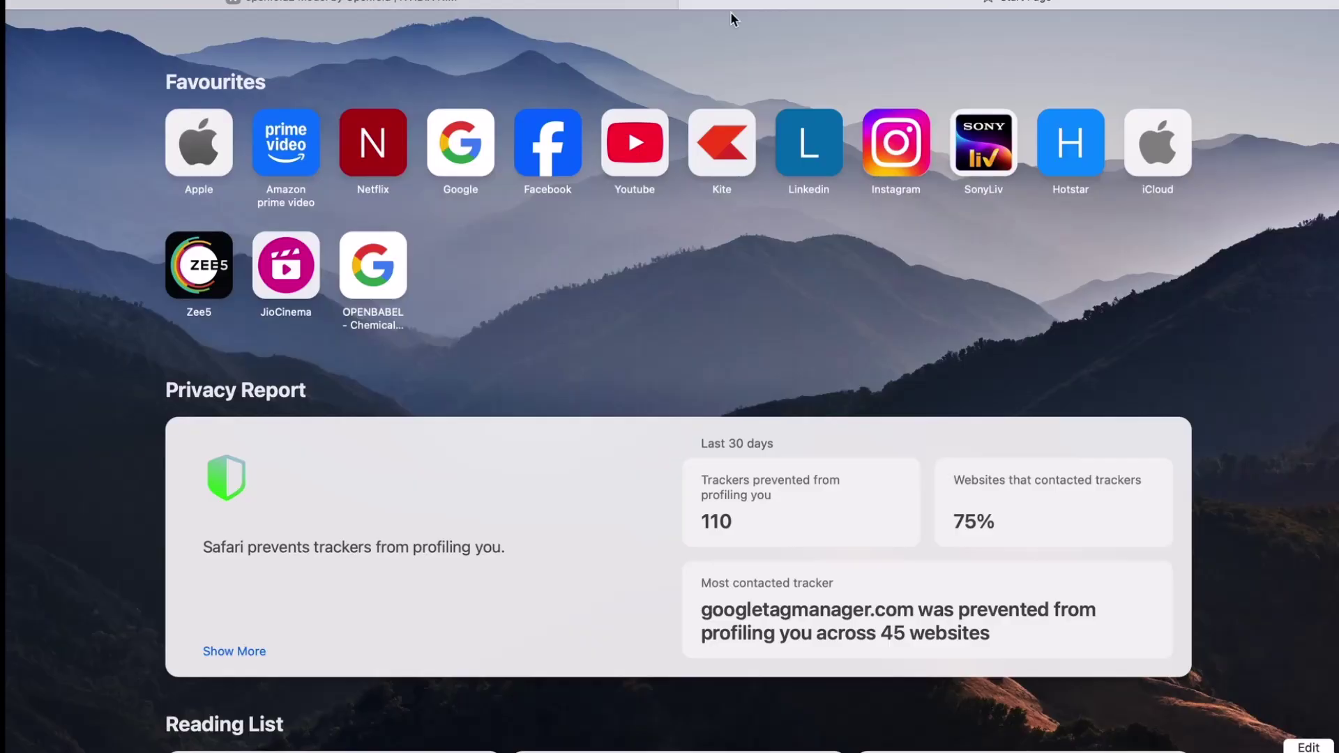
click(458, 155)
click(454, 354)
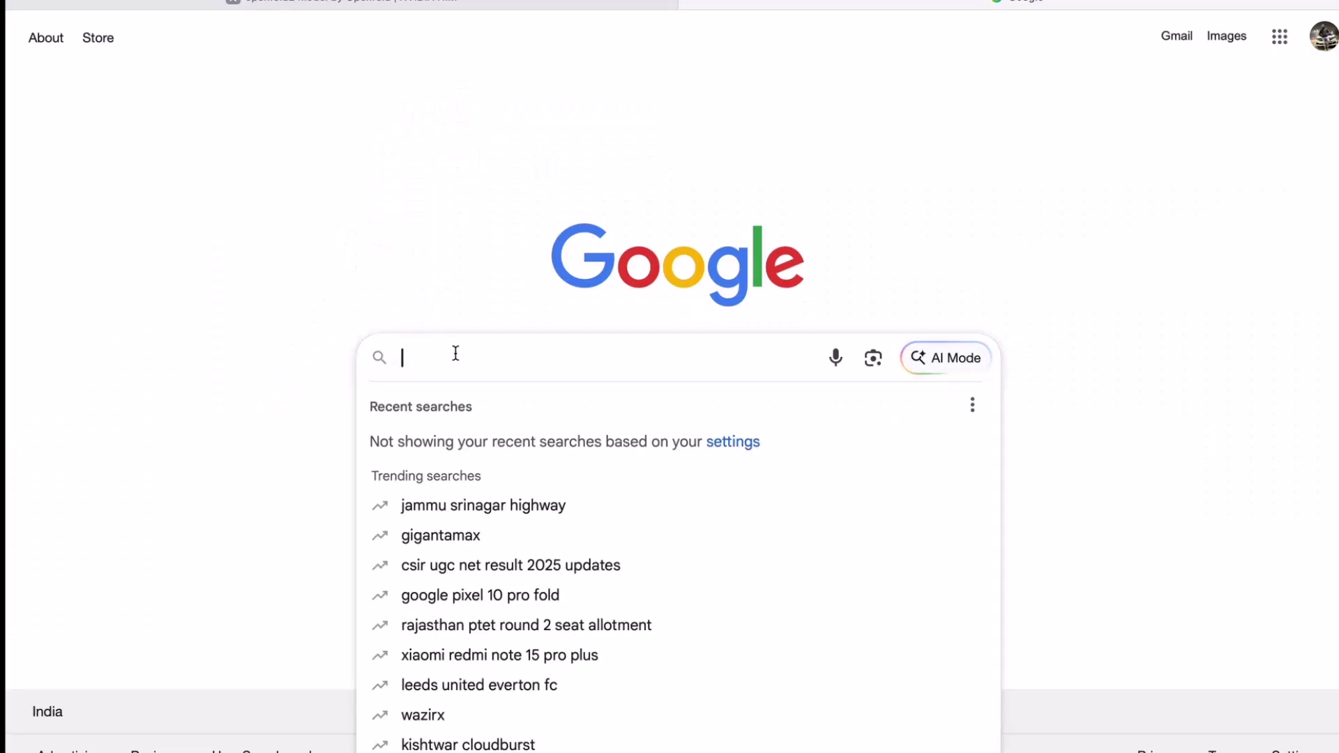
text(PDB)
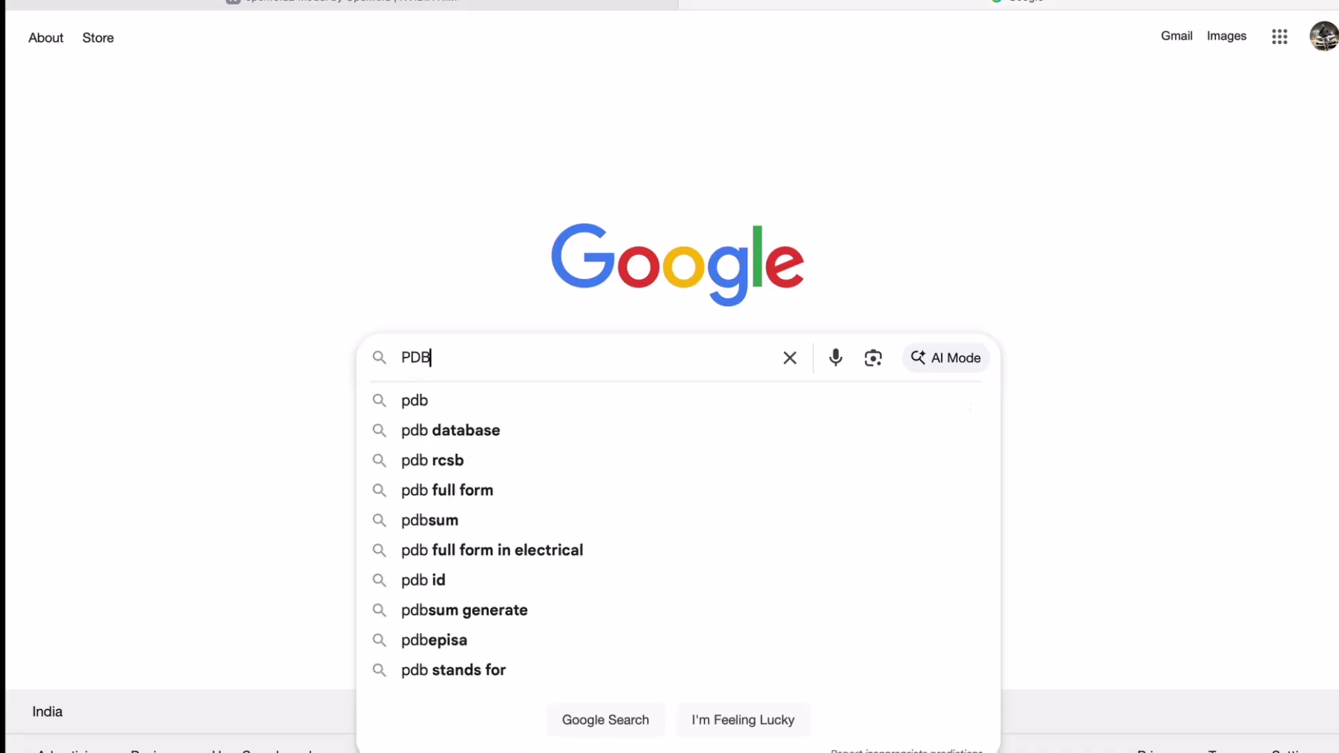
key(Return)
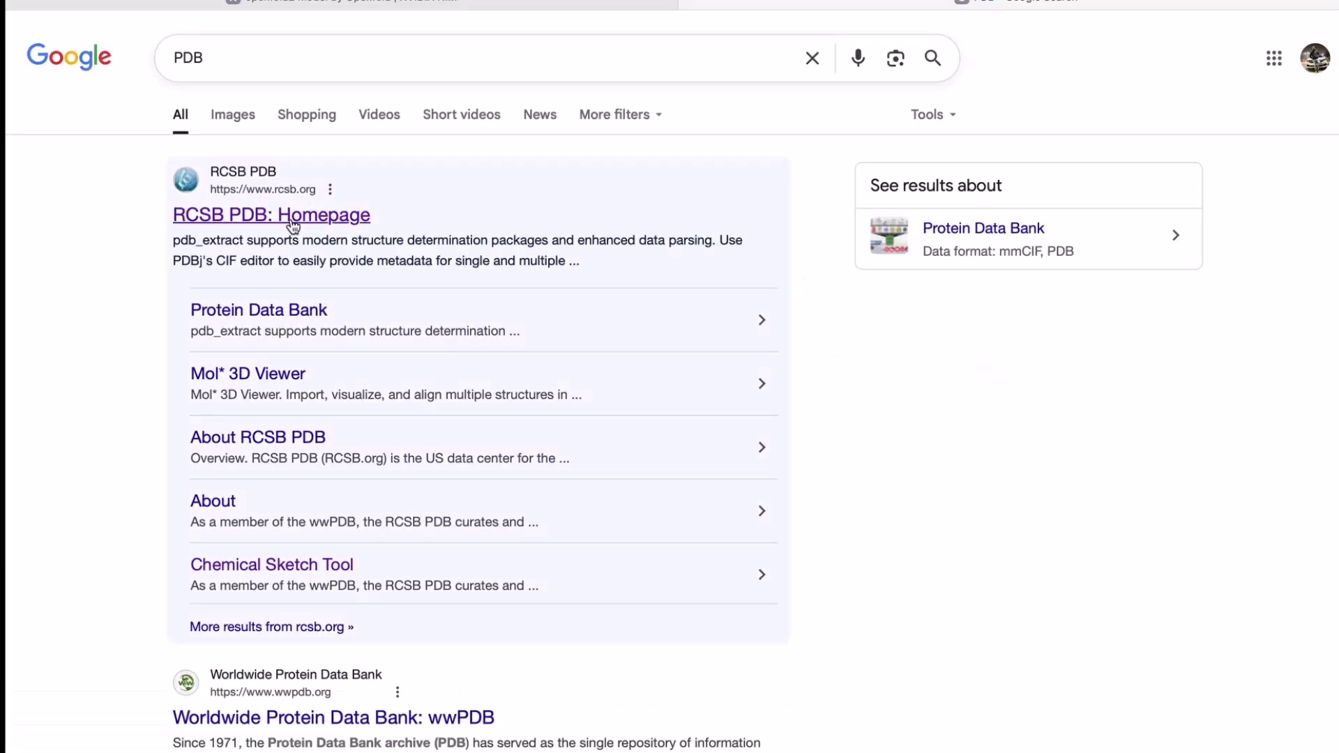
click(293, 217)
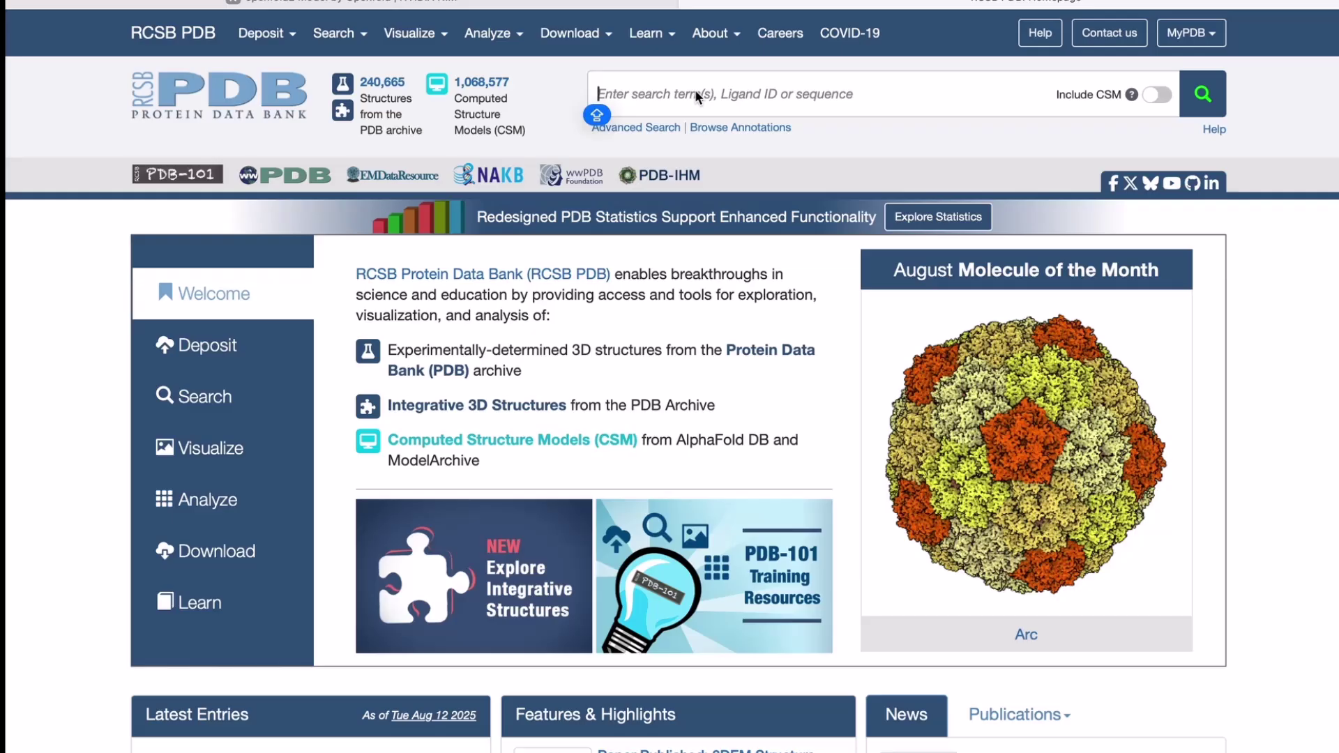
Look up entry 9HFX in the Protein Data Bank and open its structure summary page.
text(3)
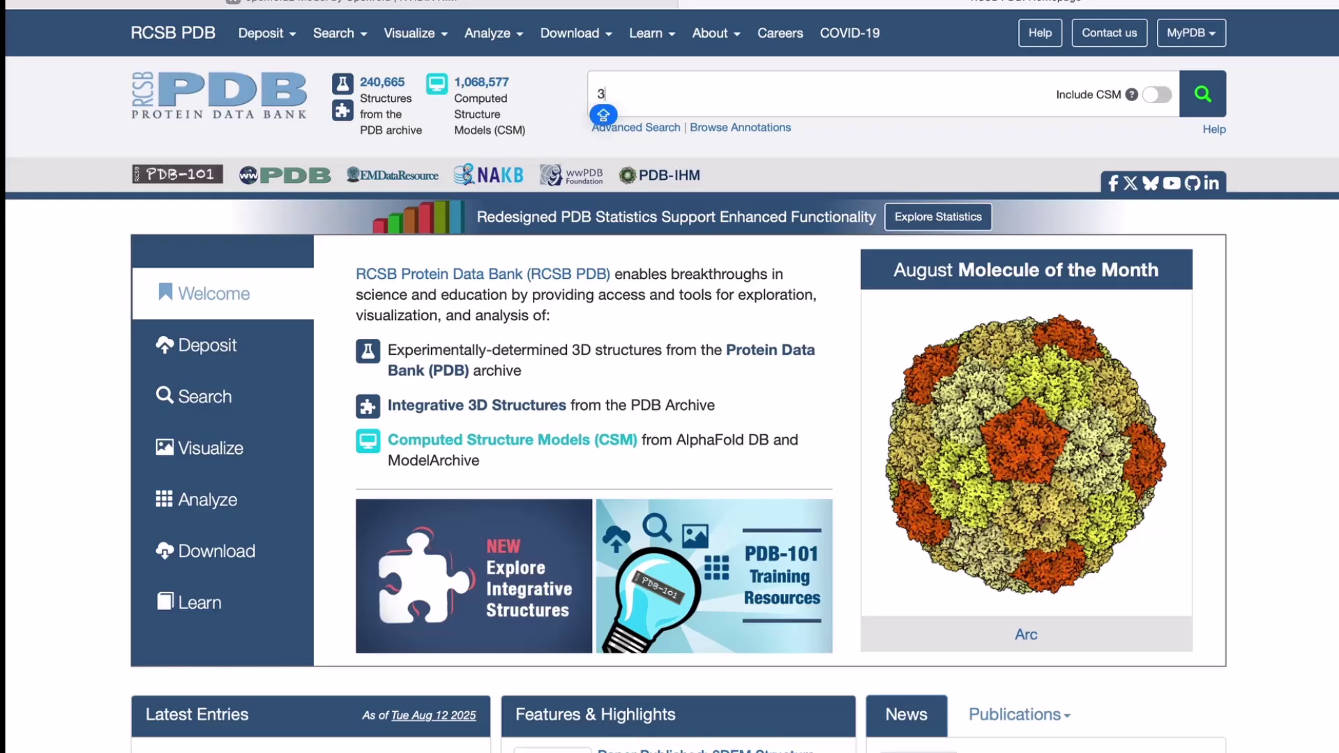
key(BackSpace)
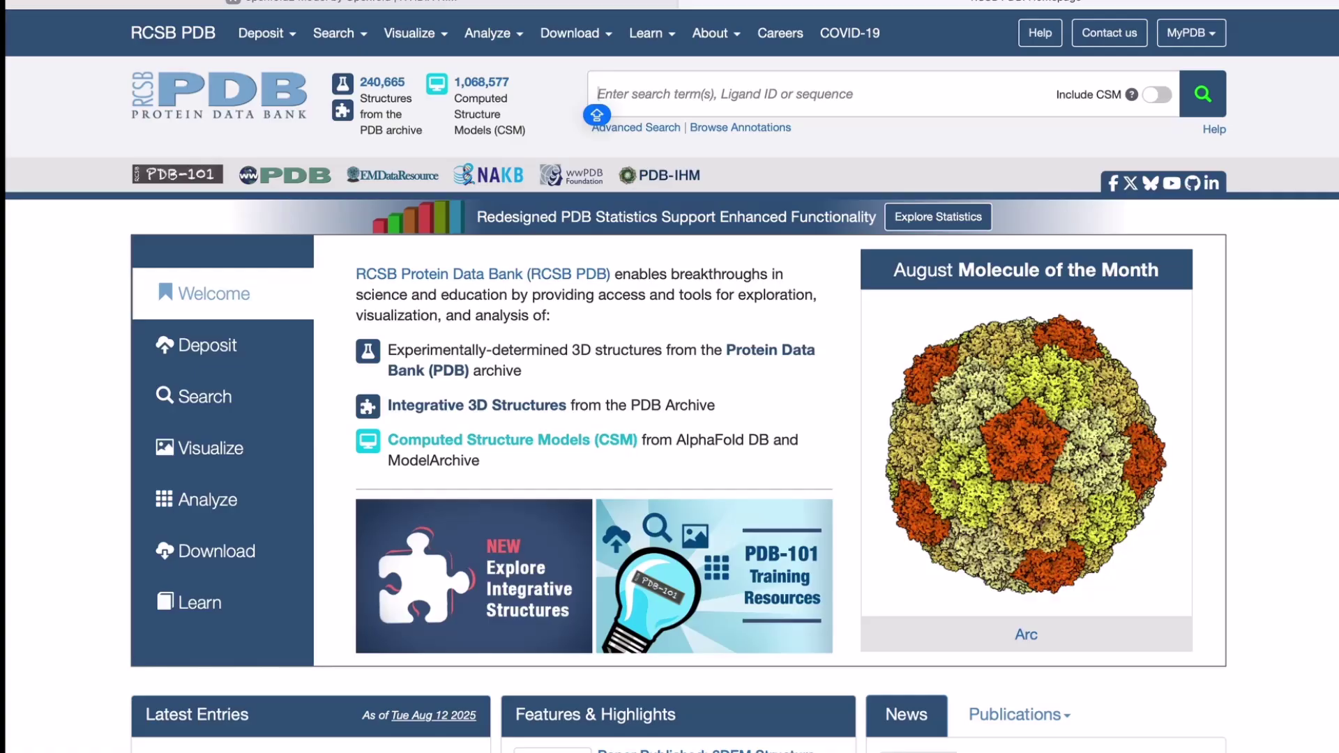
text(9H)
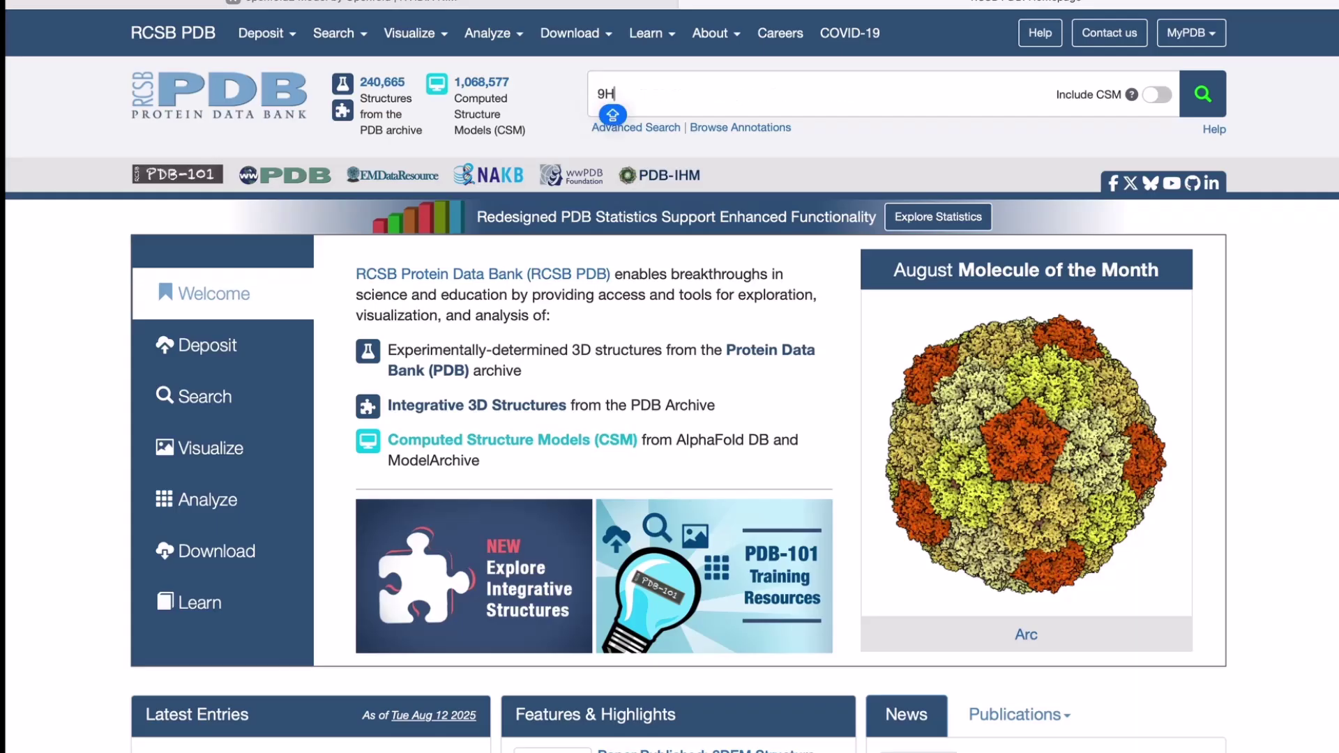
text(FX)
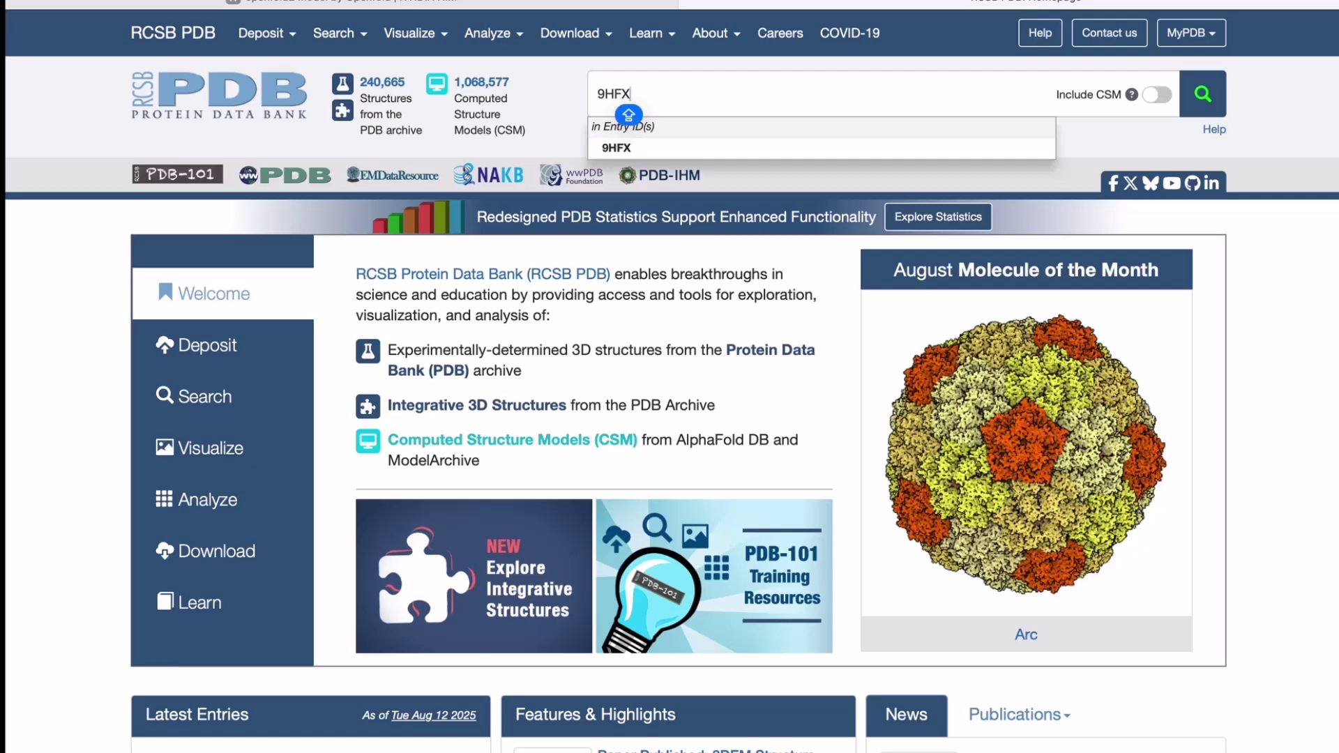
click(719, 155)
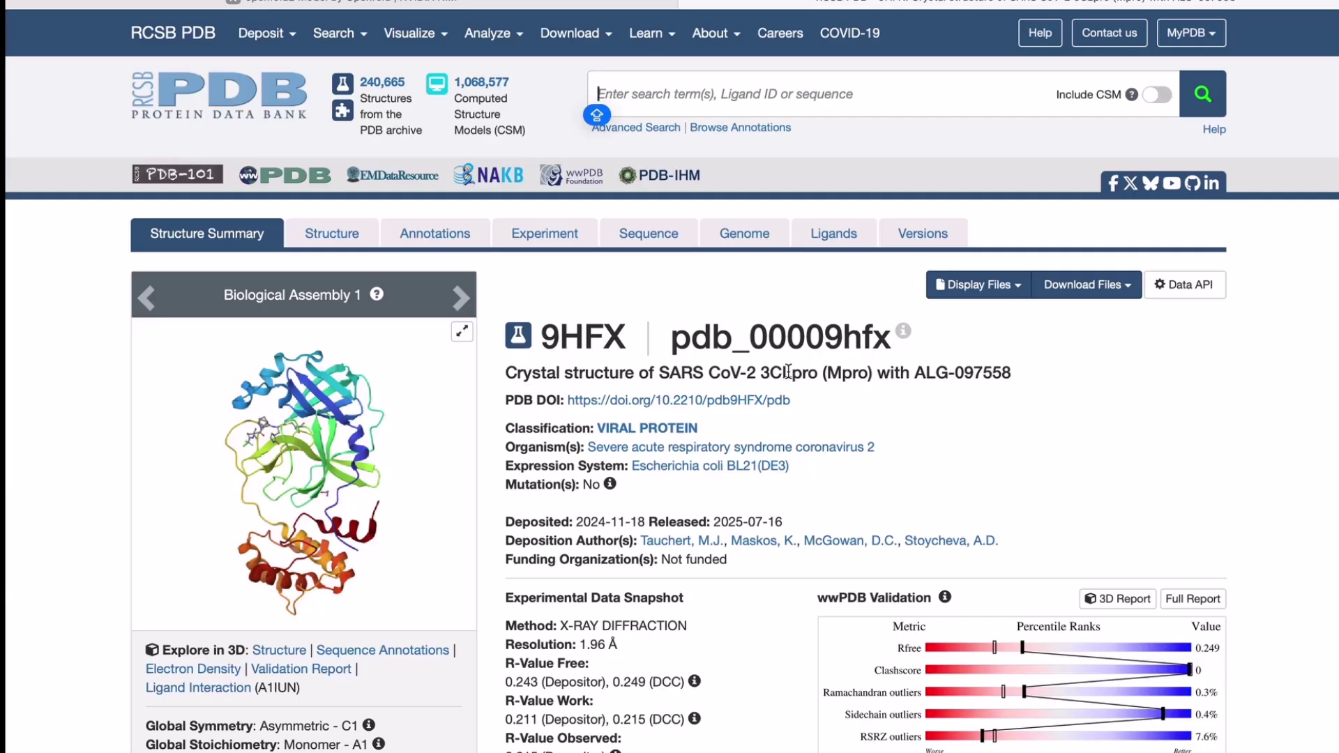
Check the 3CLpro protein name in the 9HFX entry title and display the entry's FASTA sequence.
drag(760, 374, 834, 378)
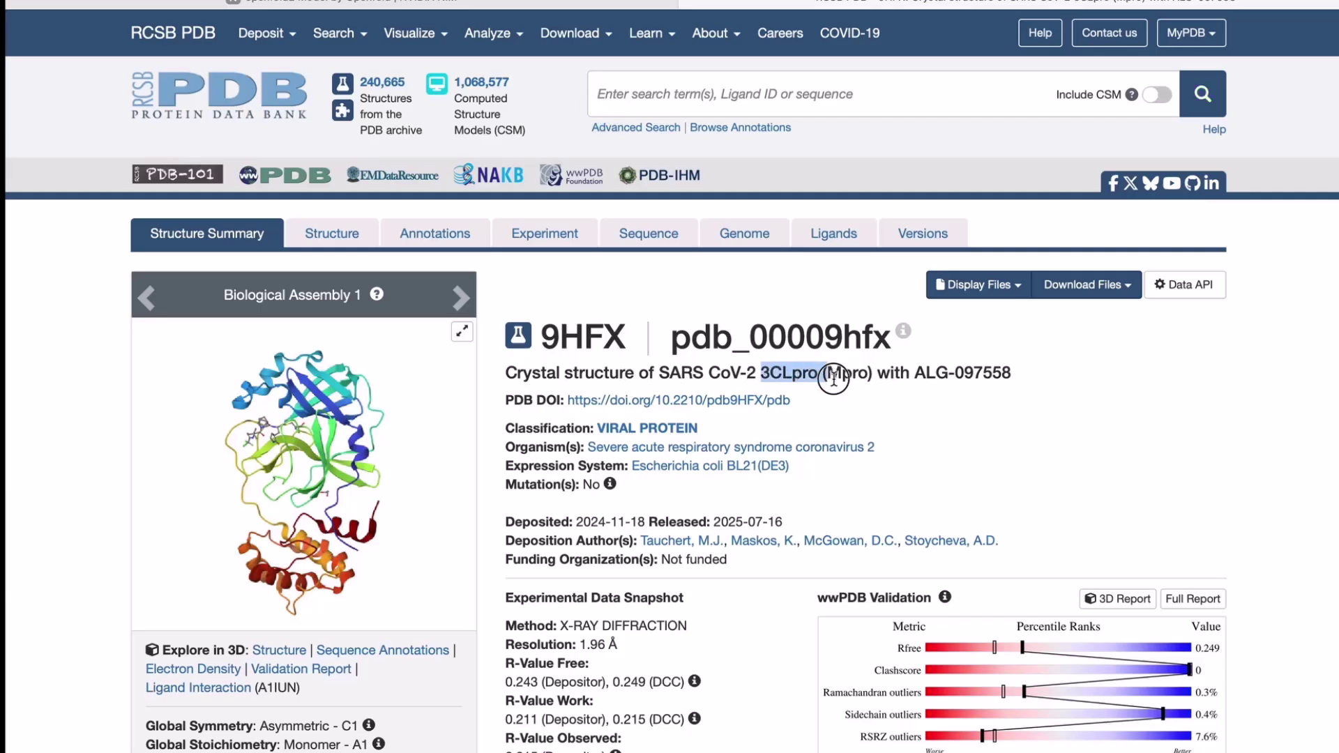
click(905, 386)
scroll(830, 381, down, 1)
click(1022, 265)
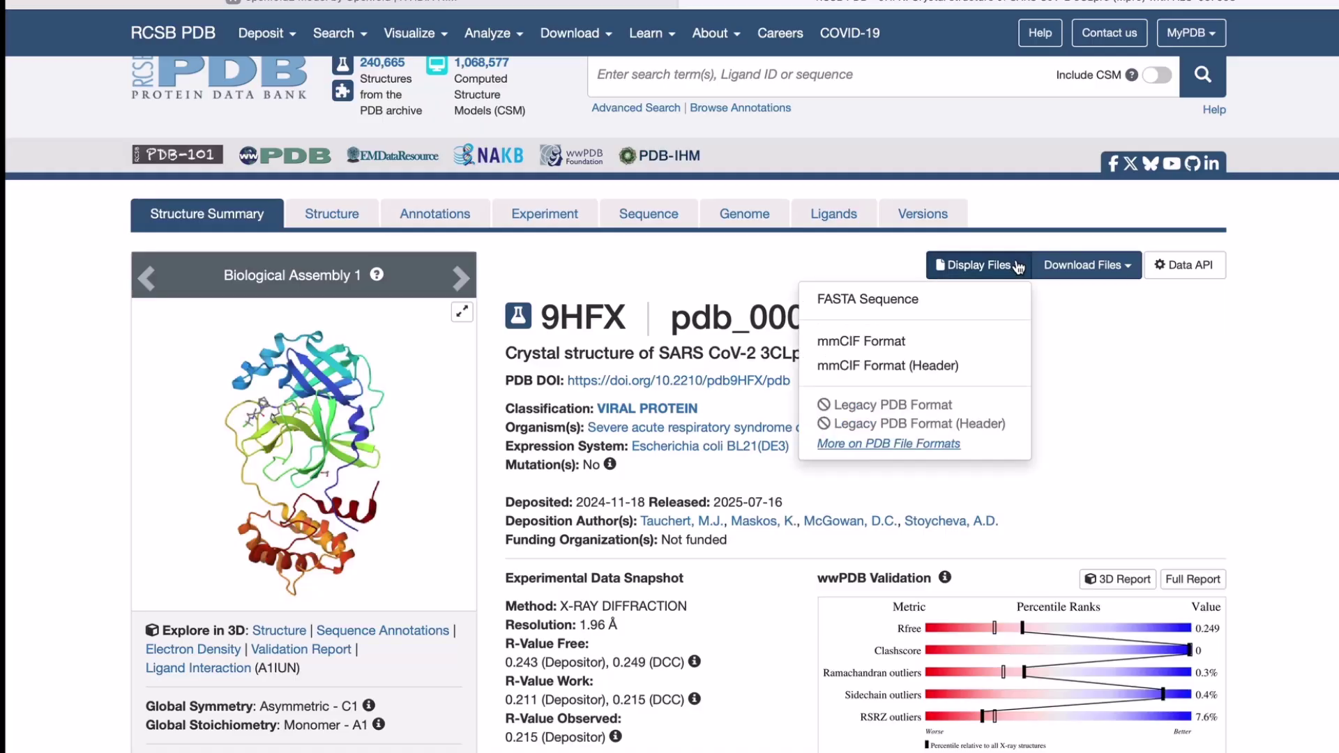
click(890, 305)
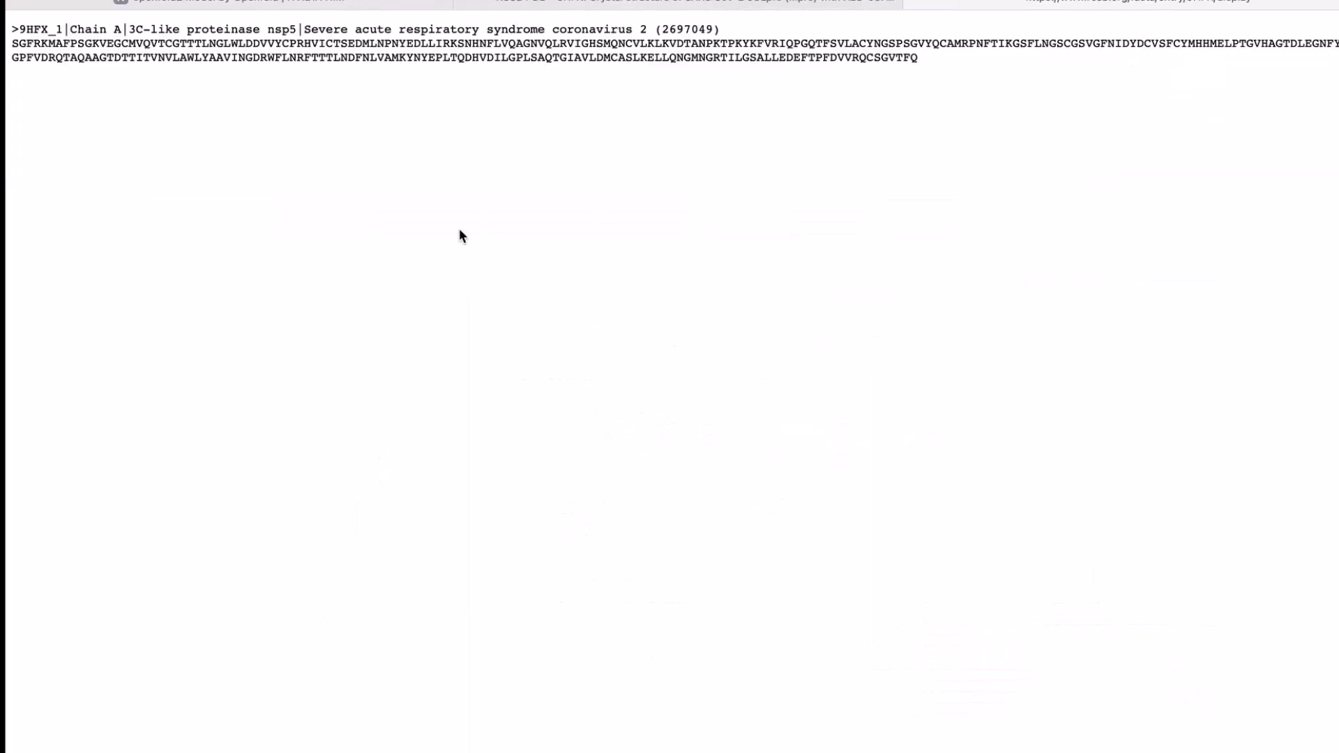
Copy the full 9HFX Chain A sequence without its header and replace the OpenFold2 protein sequence input with it.
drag(10, 43, 924, 58)
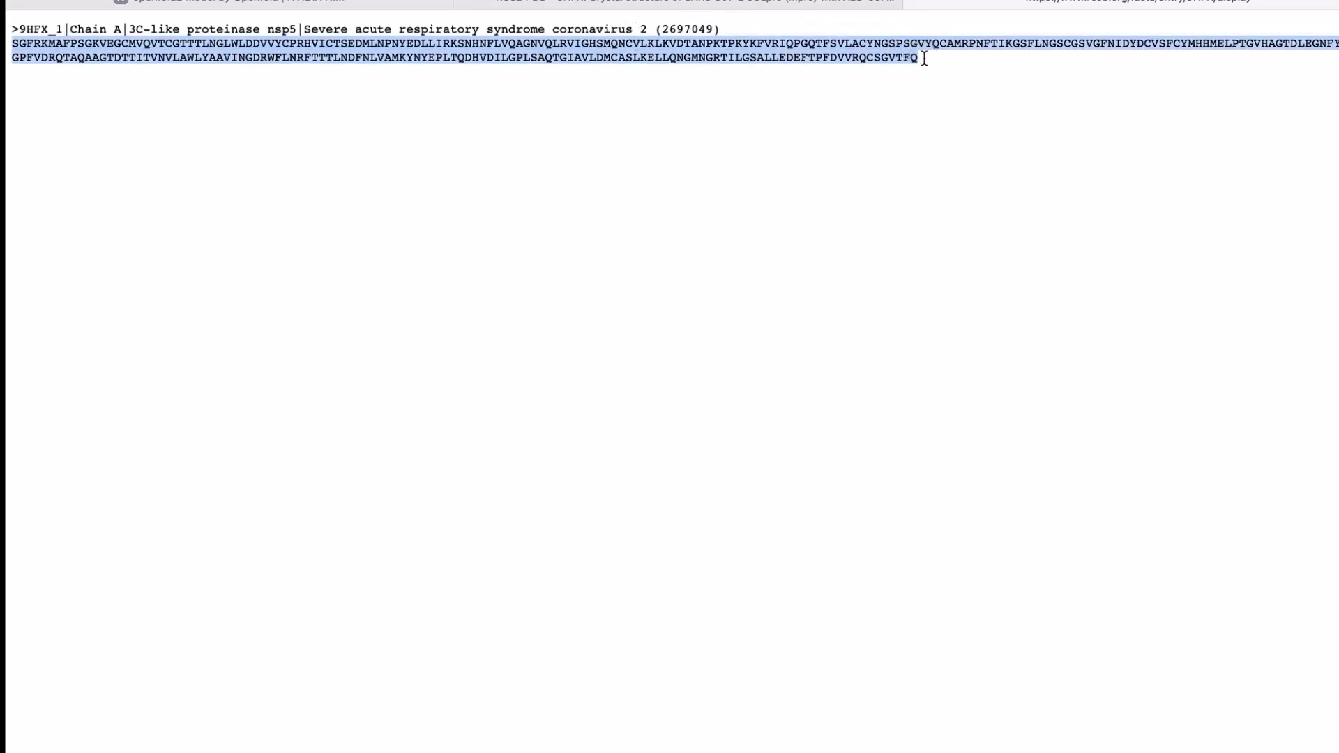
click(352, 2)
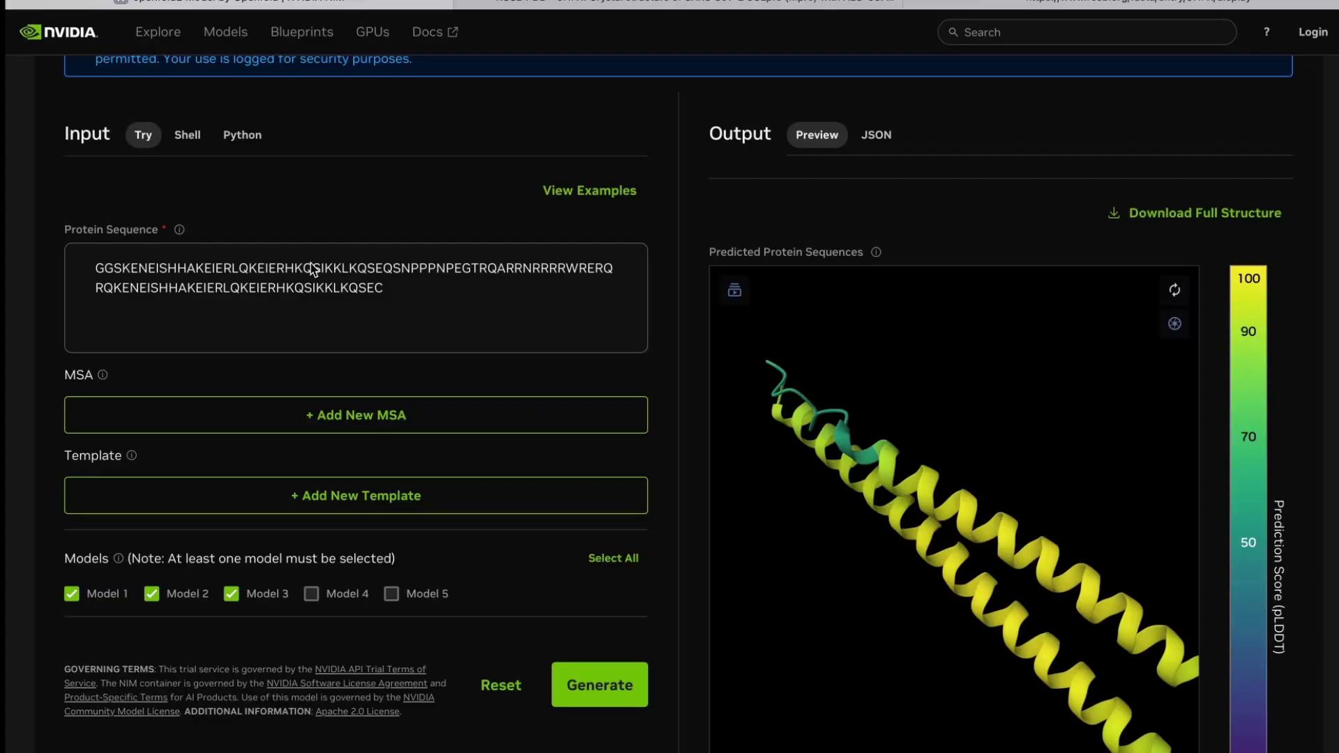
drag(398, 287, 88, 270)
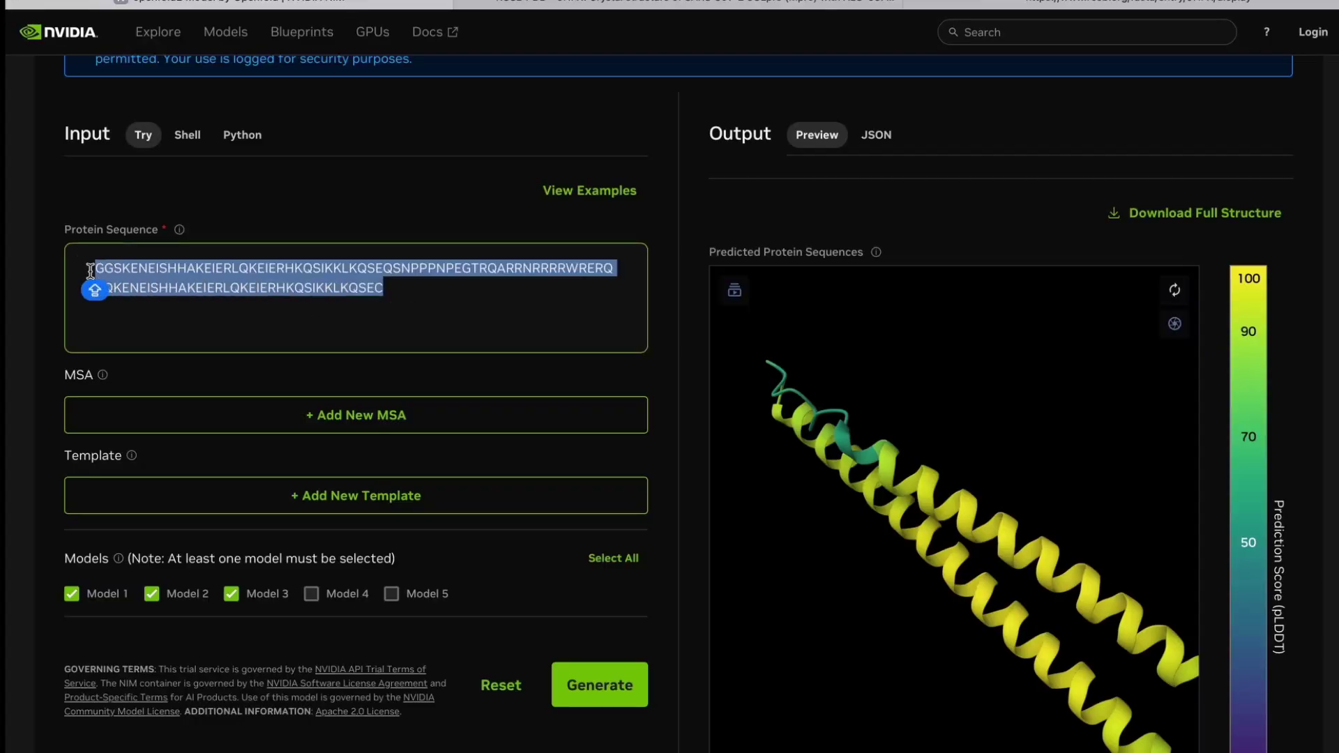
text(SGVYQCAMRPNFTIKGSFLNGSCGSVGFNIDYDCVSFCYMHHMELPTGVHAGTDLEGNFYGPFVDRQTAQAAGTDTTITVNVLAWLYAAVINGDRWFLNRFTTTLNDFNLVAMKYNYEPLTQDHVDILGPLSAQTGIAVLDMCASLKELLQNGMNGRTILGSALLEDEFTPFDVVRQCSGVTFQ)
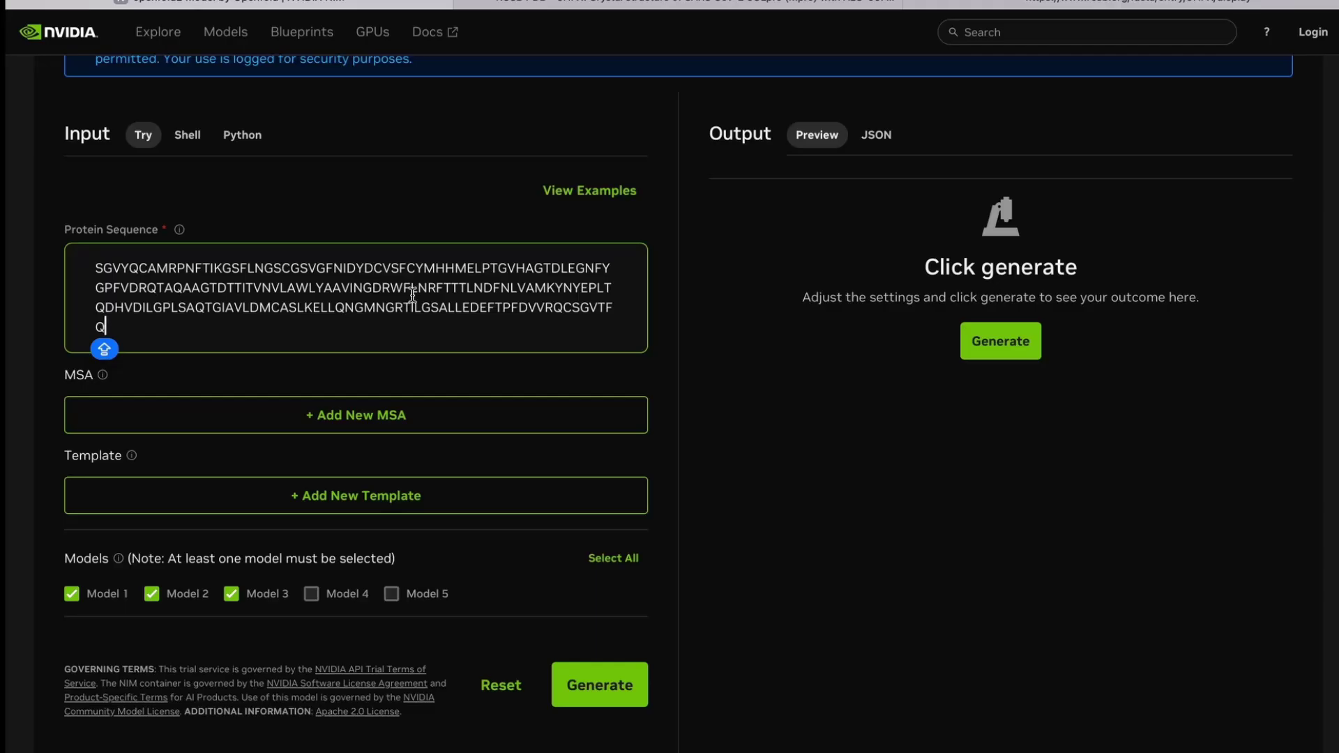
Replace the fourth residue of the pasted protein sequence with F and generate the predicted structure.
scroll(126, 272, up, 1)
scroll(126, 272, up, 1)
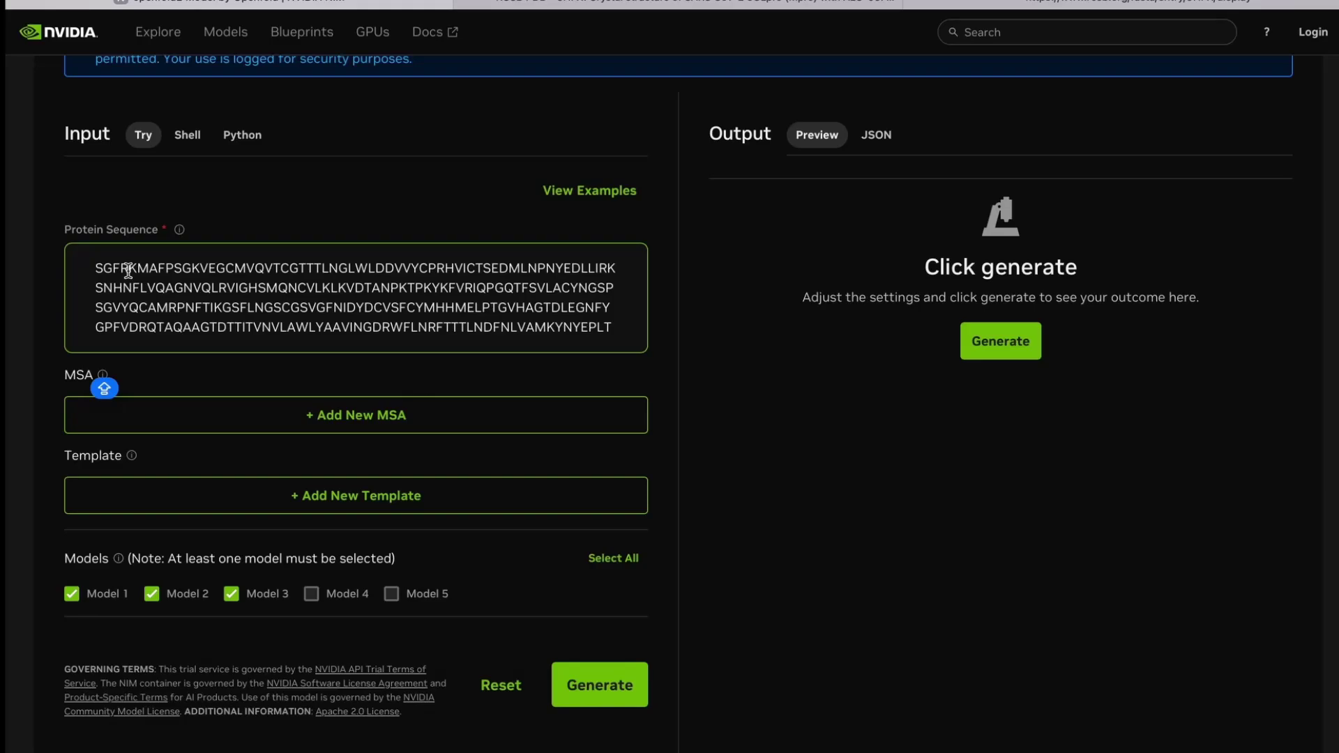
click(128, 269)
key(BackSpace)
text(F)
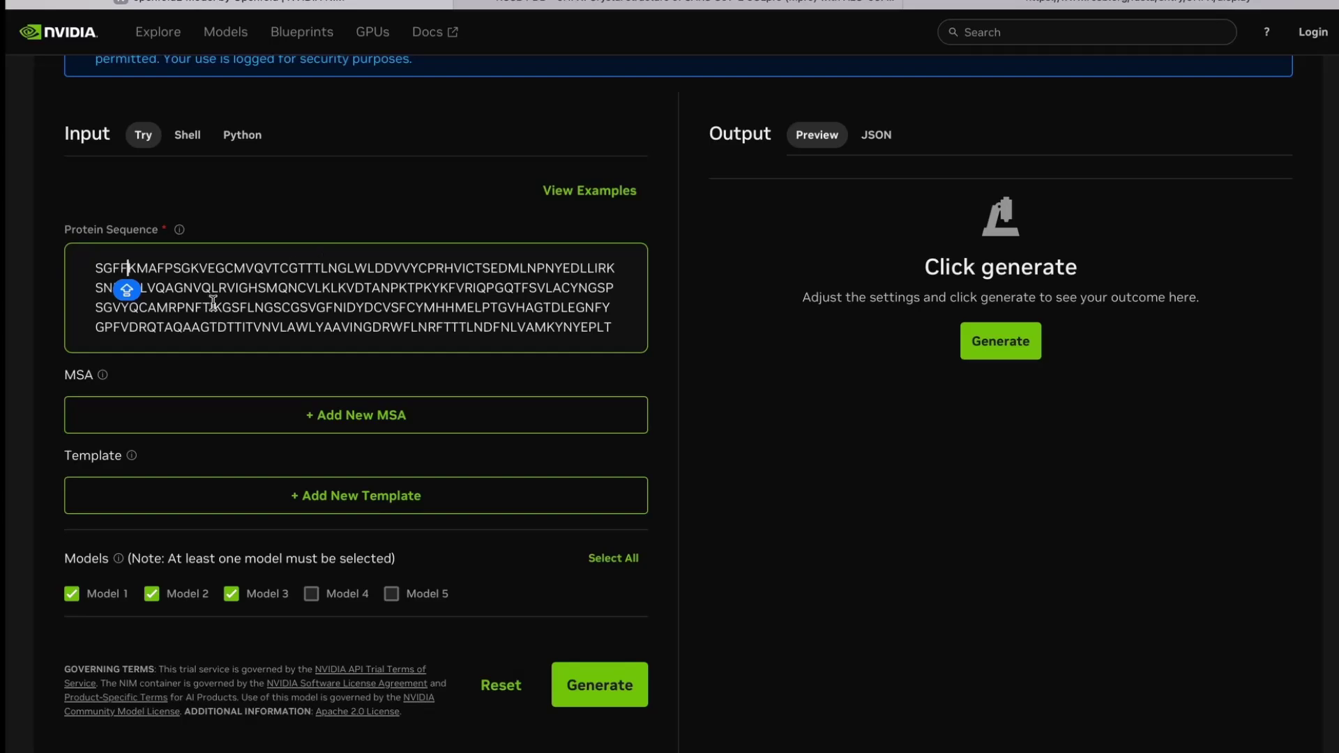
shift+click(121, 271)
scroll(230, 272, down, 2)
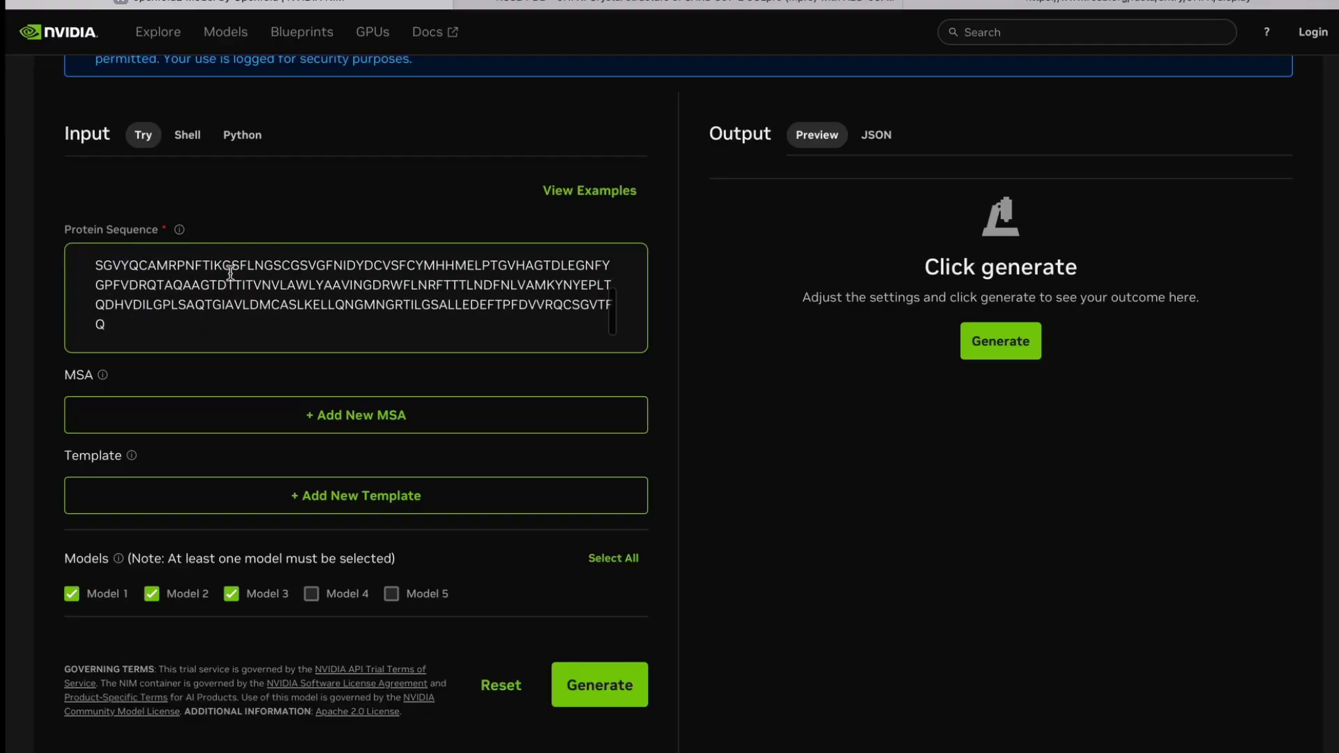
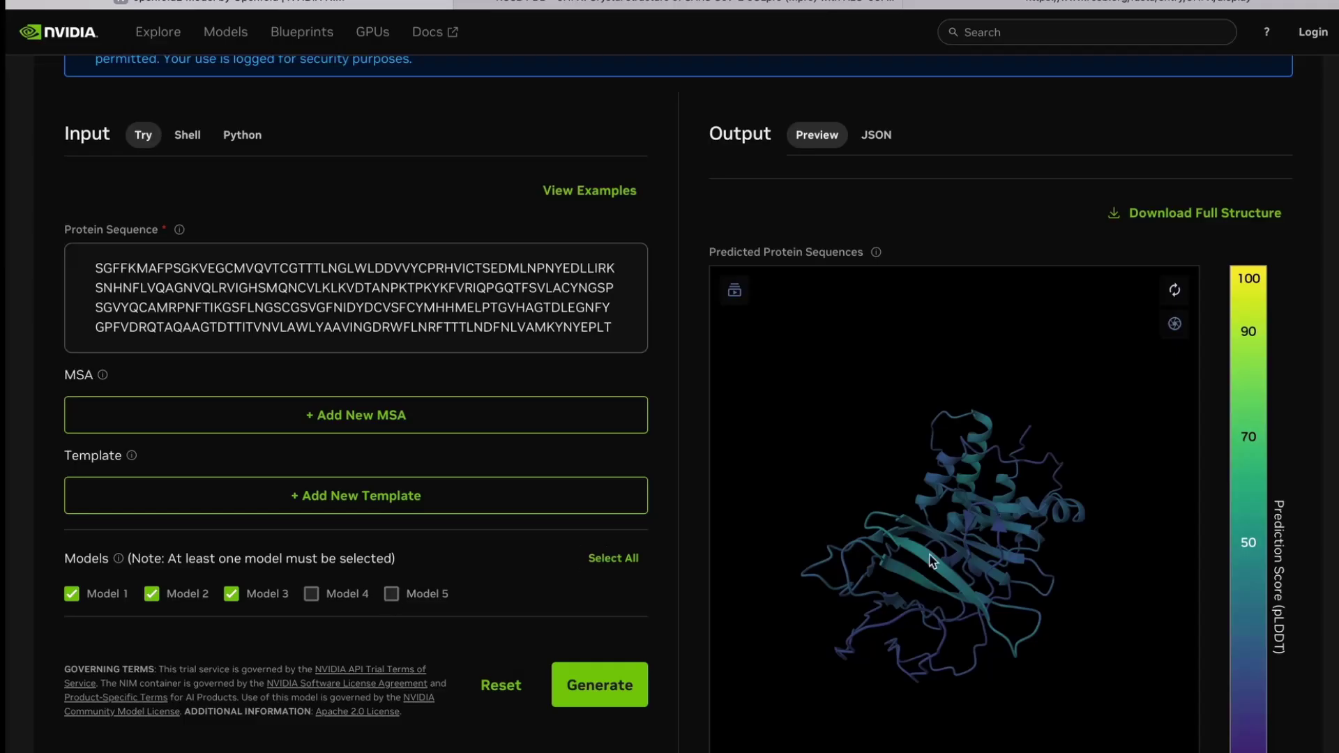
Rotate and enlarge the new predicted structure, comparing its colours with the prediction score (pLDDT) scale.
drag(958, 567, 946, 507)
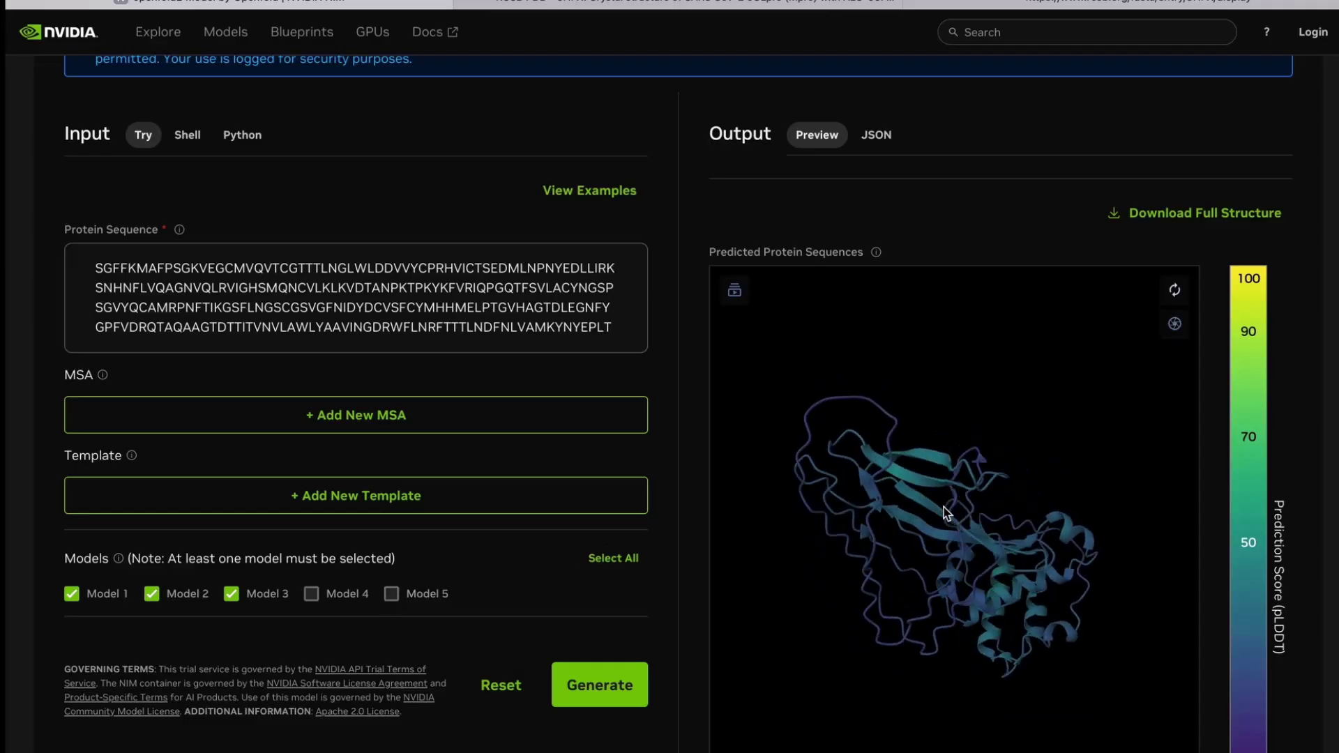
scroll(1003, 208, down, 2)
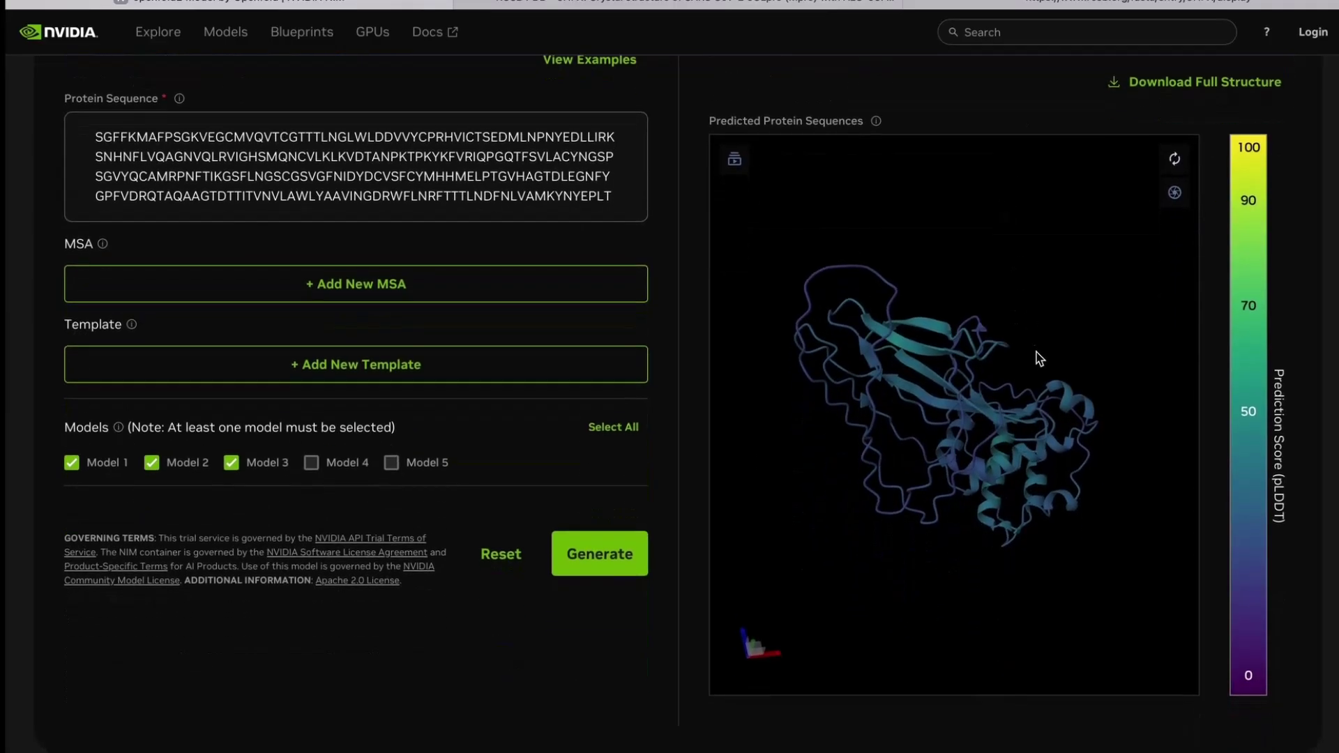
click(978, 416)
drag(978, 416, 991, 474)
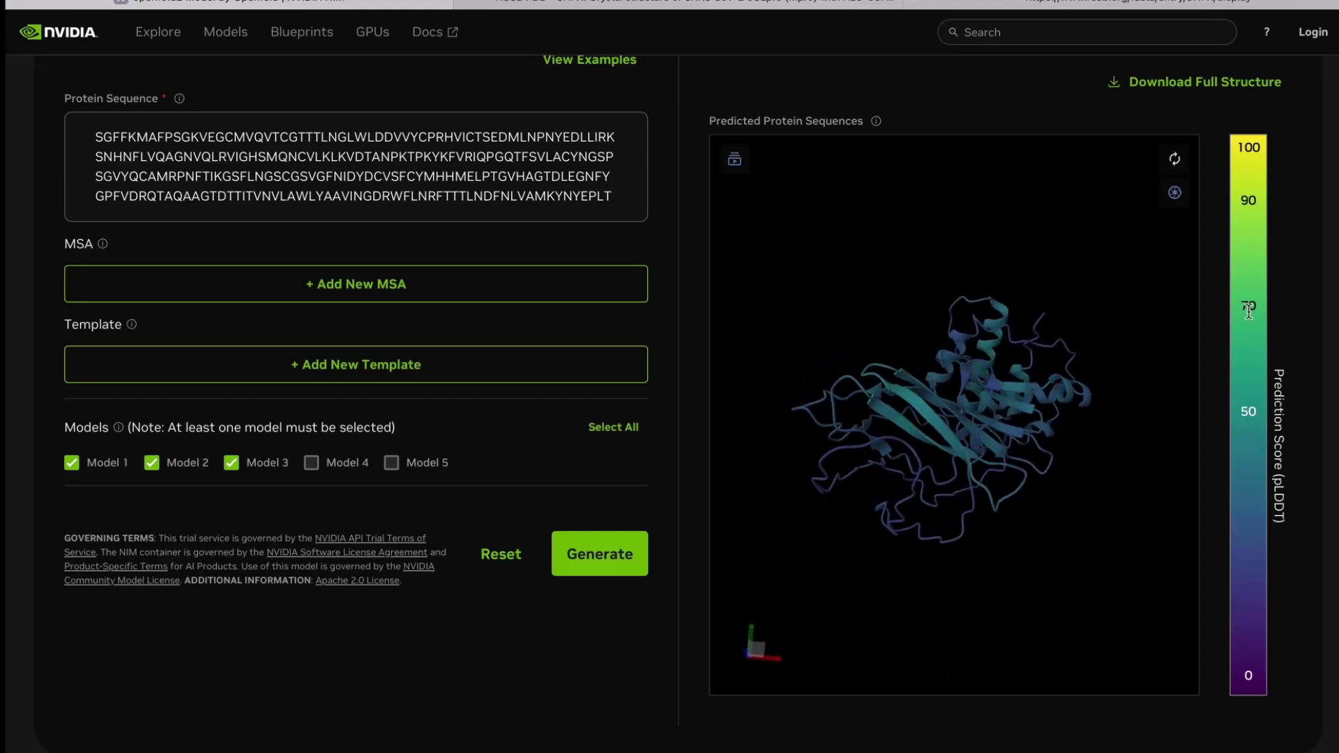
drag(1016, 439, 1007, 398)
click(960, 431)
scroll(1004, 409, up, 5)
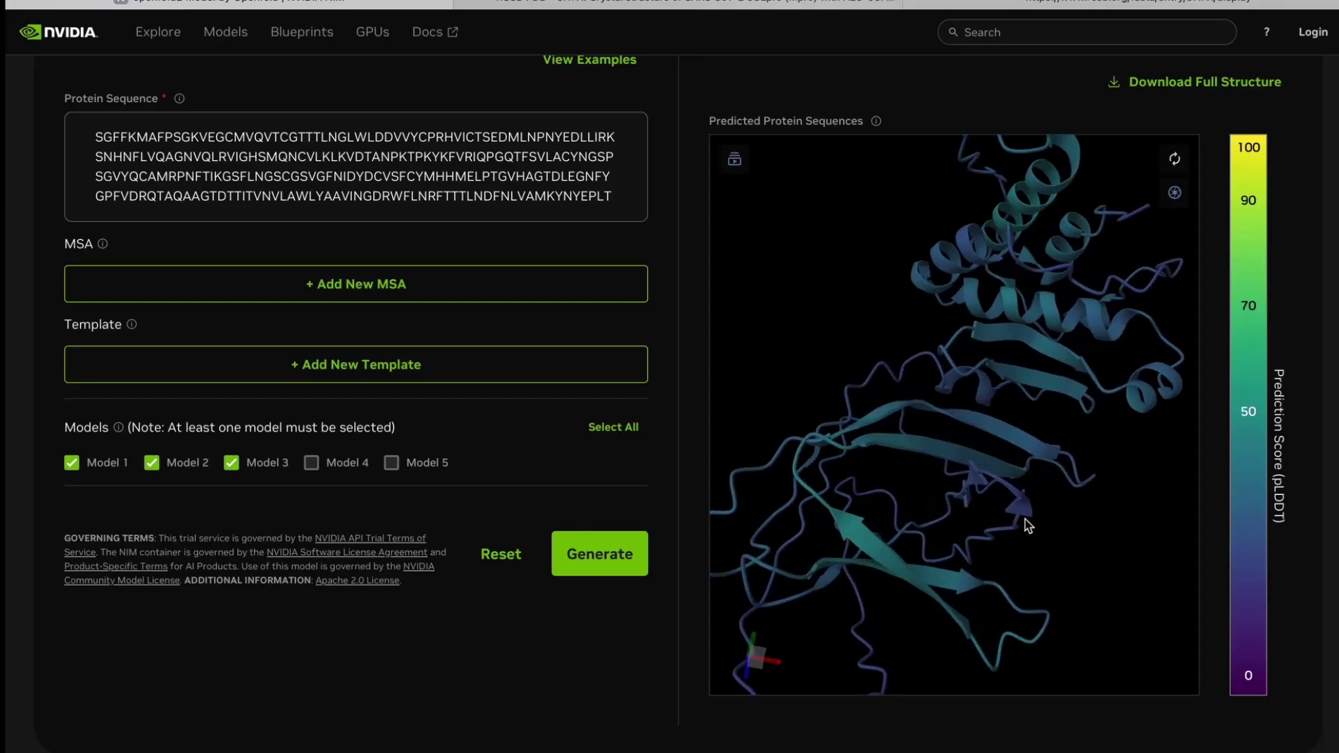
scroll(1028, 526, down, 3)
drag(1009, 396, 1004, 383)
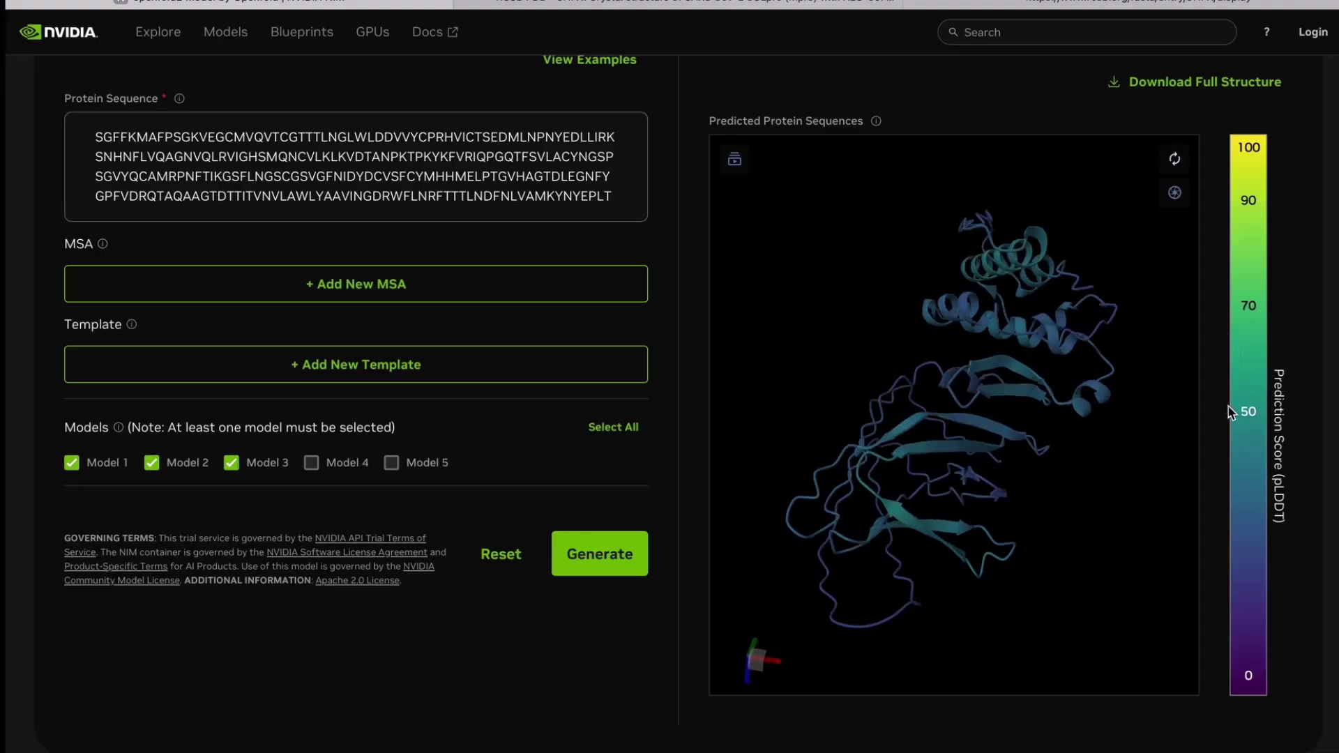
Examine the helices, beta strands and loops of the predicted protein structure up close from several angles.
scroll(993, 377, up, 5)
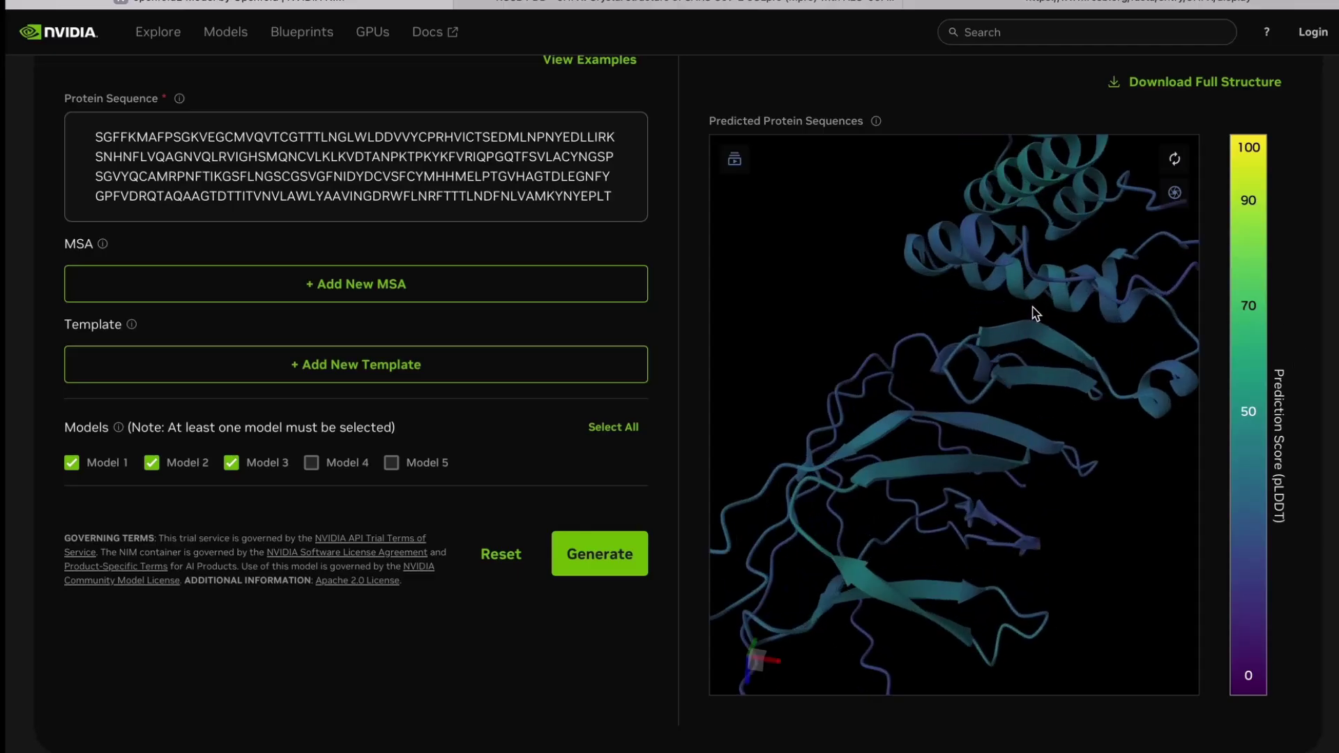
drag(1036, 290, 1015, 262)
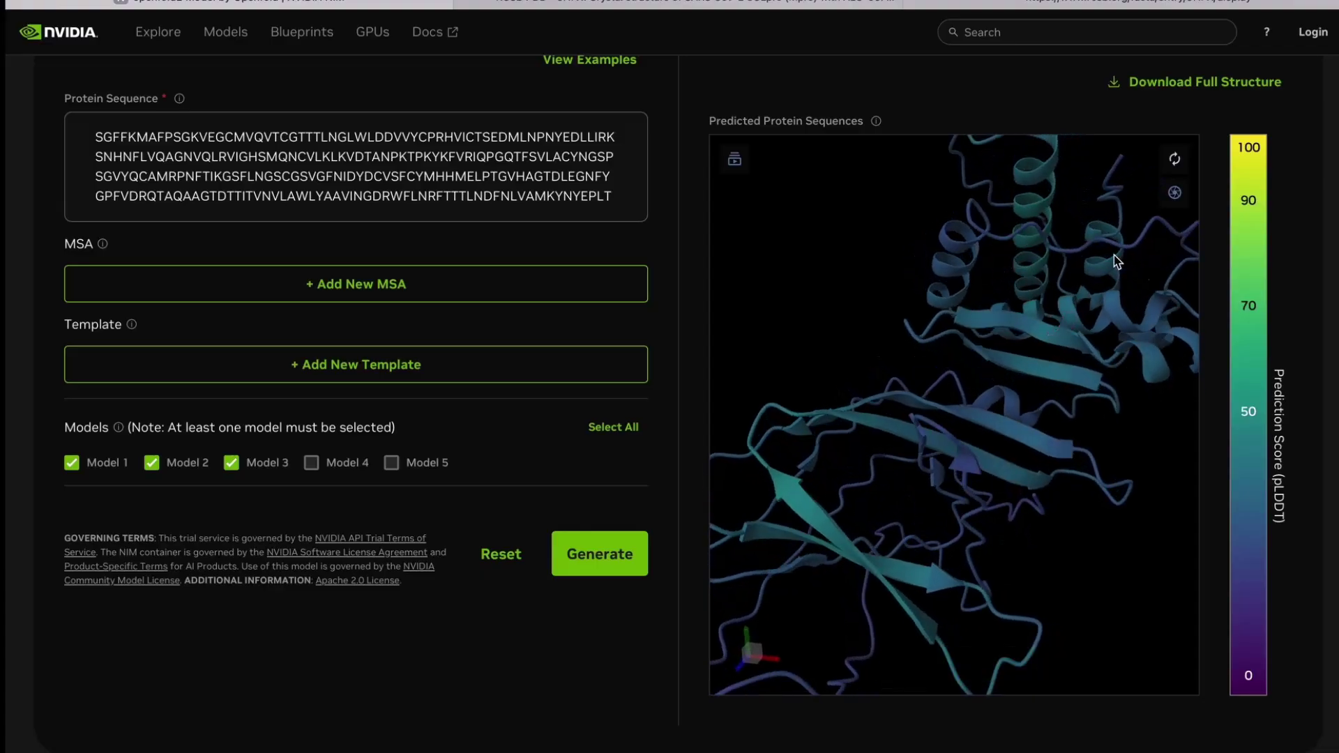
scroll(1028, 439, down, 3)
click(946, 438)
drag(946, 439, 1052, 499)
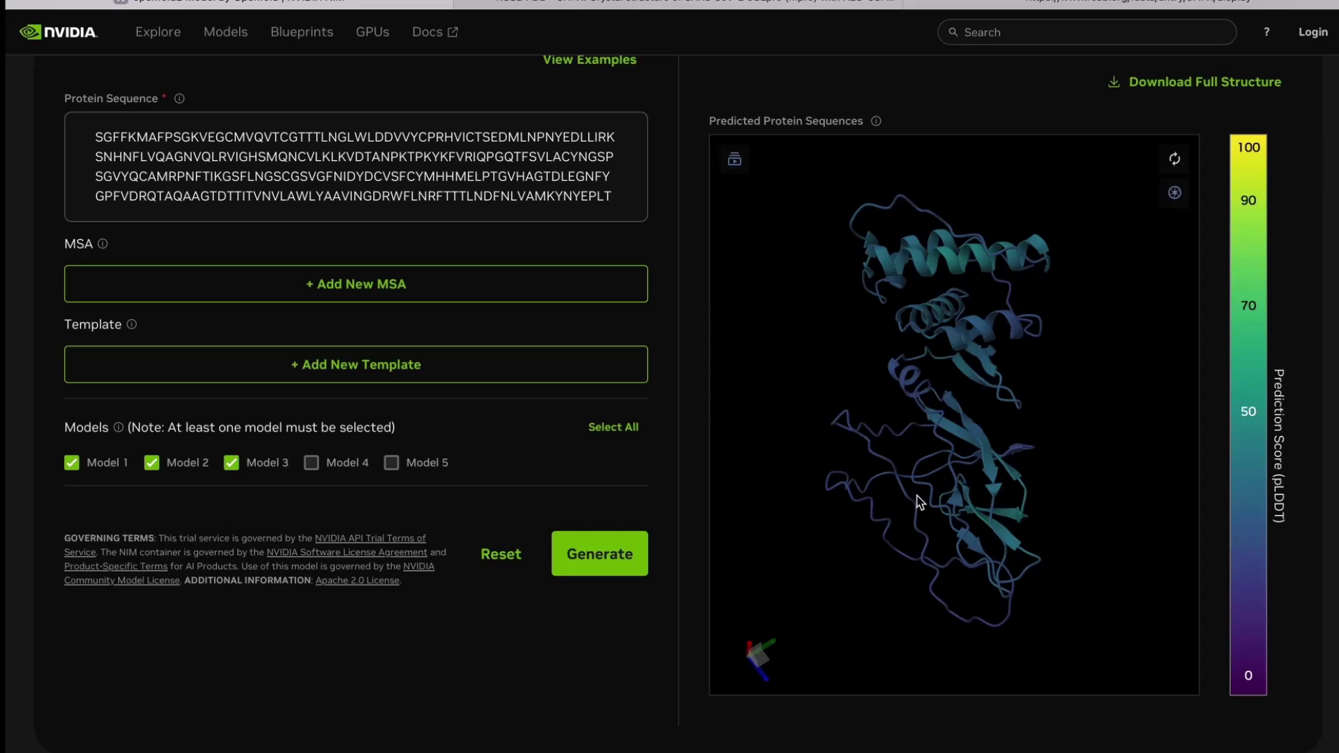
scroll(919, 501, up, 3)
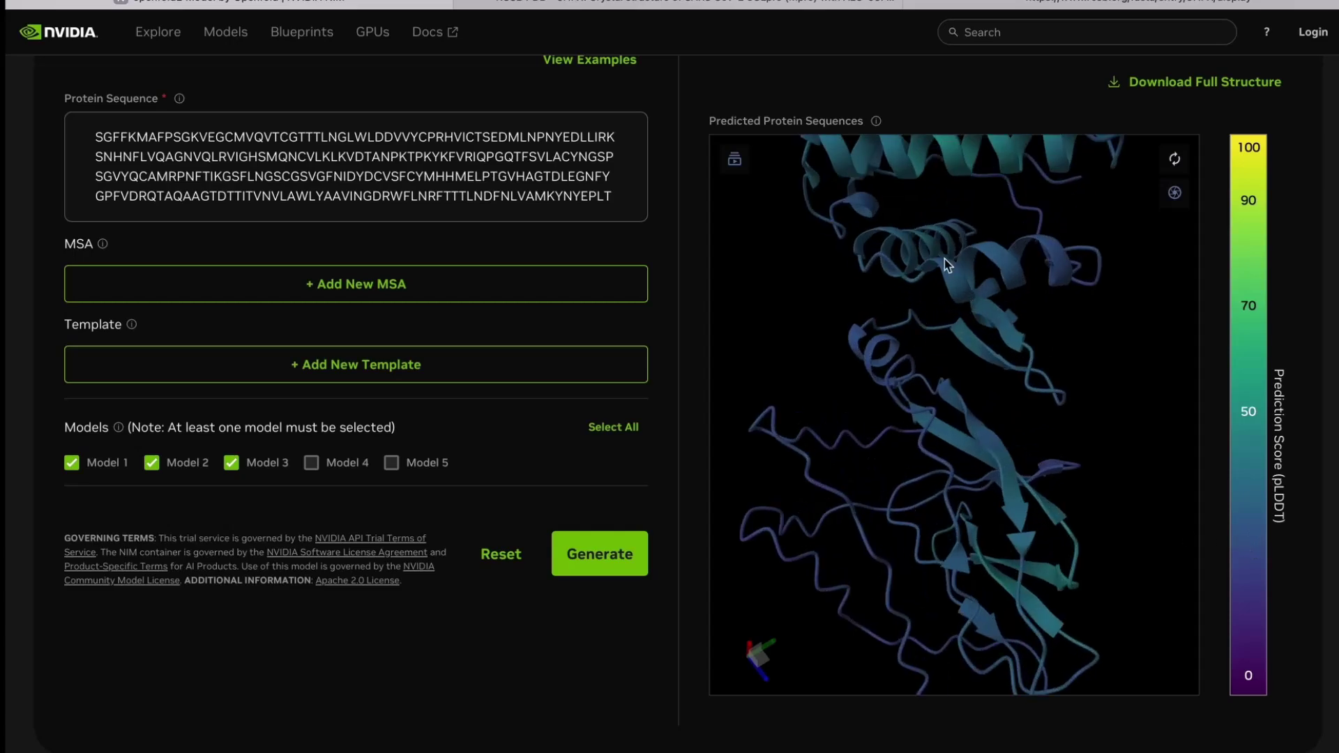
drag(950, 183, 914, 282)
scroll(971, 427, down, 2)
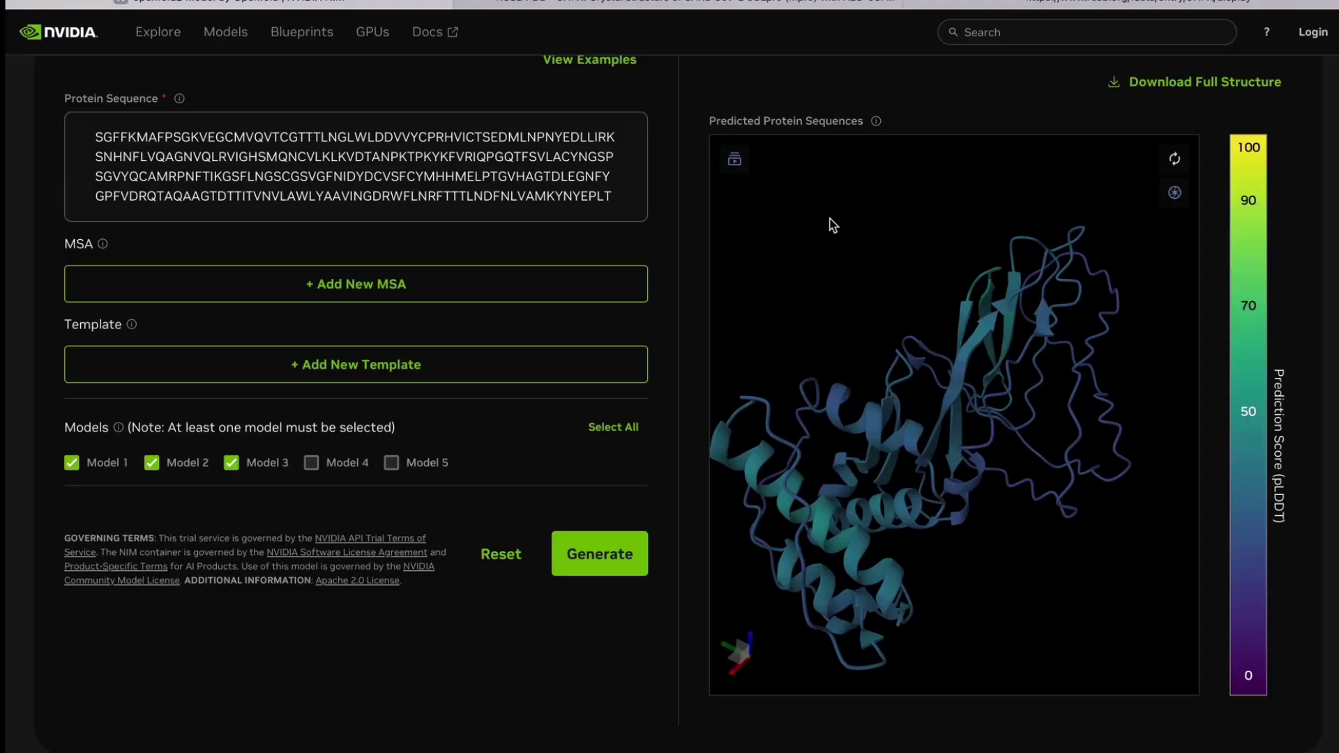
drag(847, 425, 949, 480)
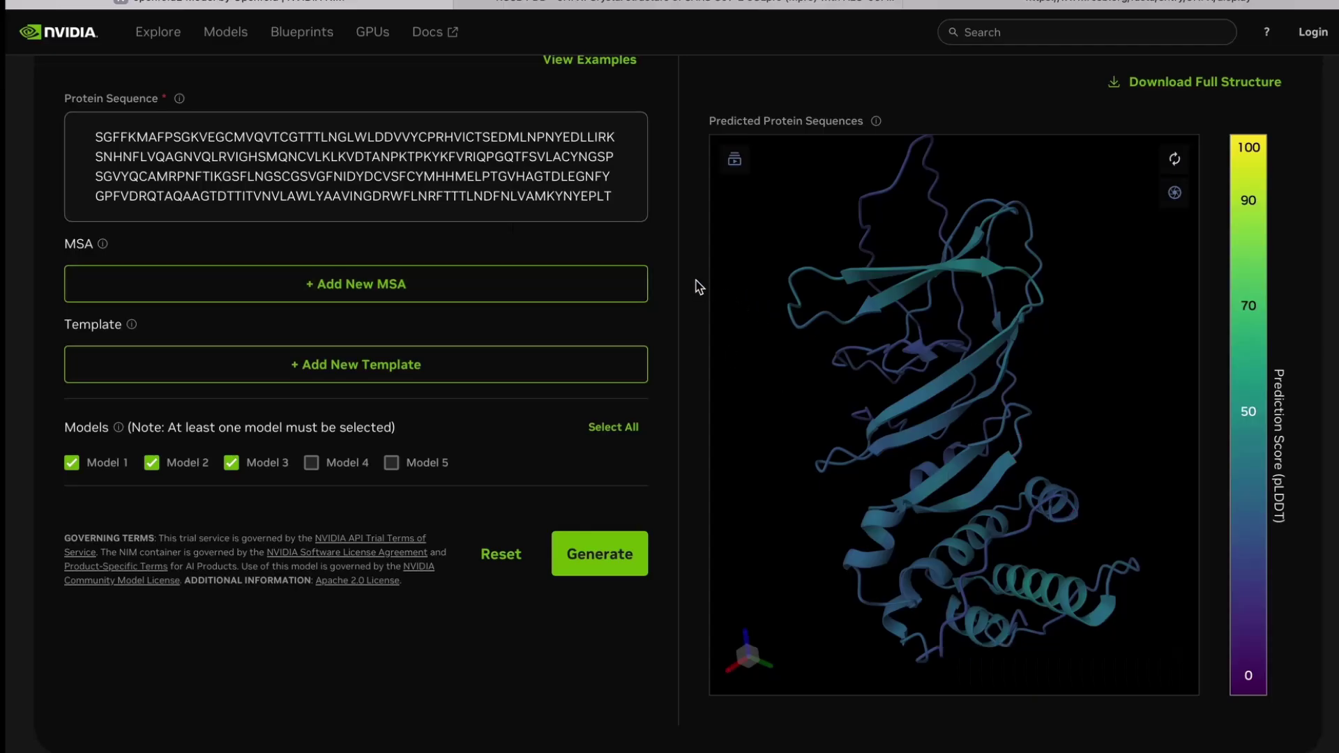
Display the Shell code for running the OpenFold2 prediction through the API.
scroll(695, 286, up, 3)
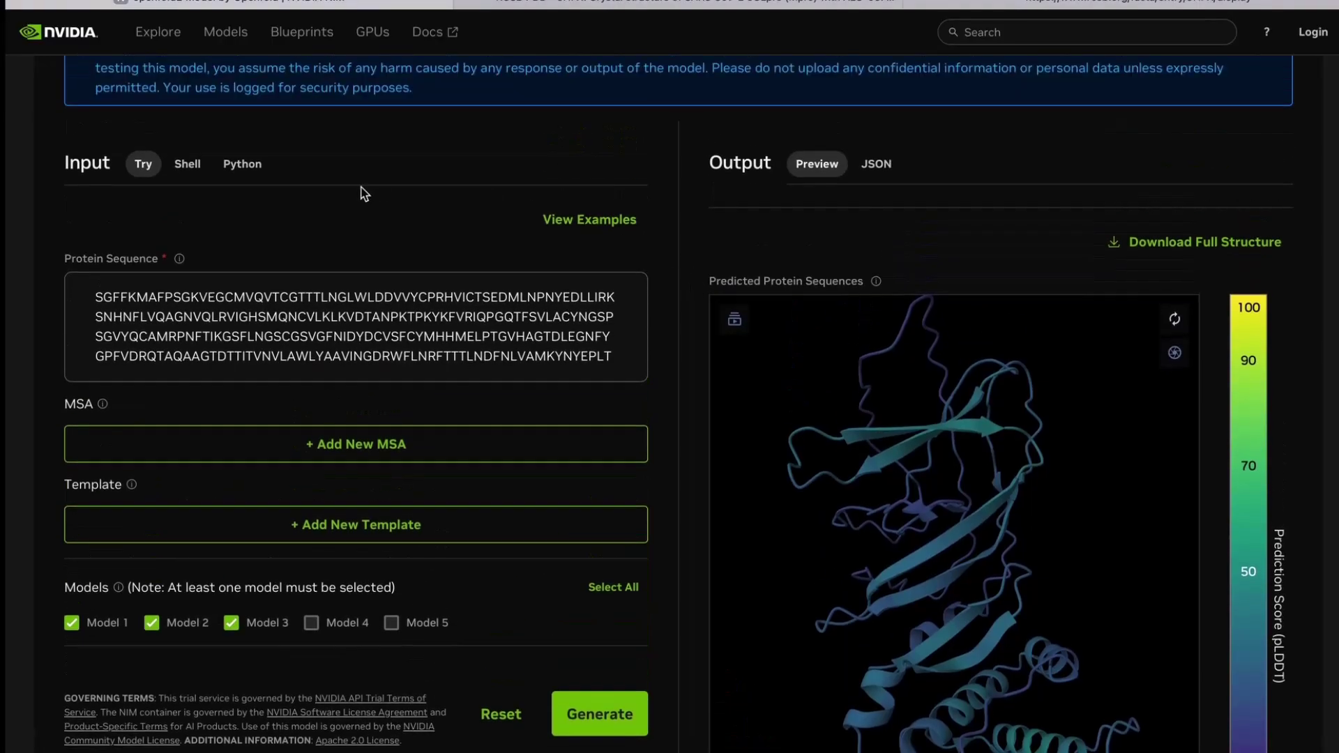
click(195, 173)
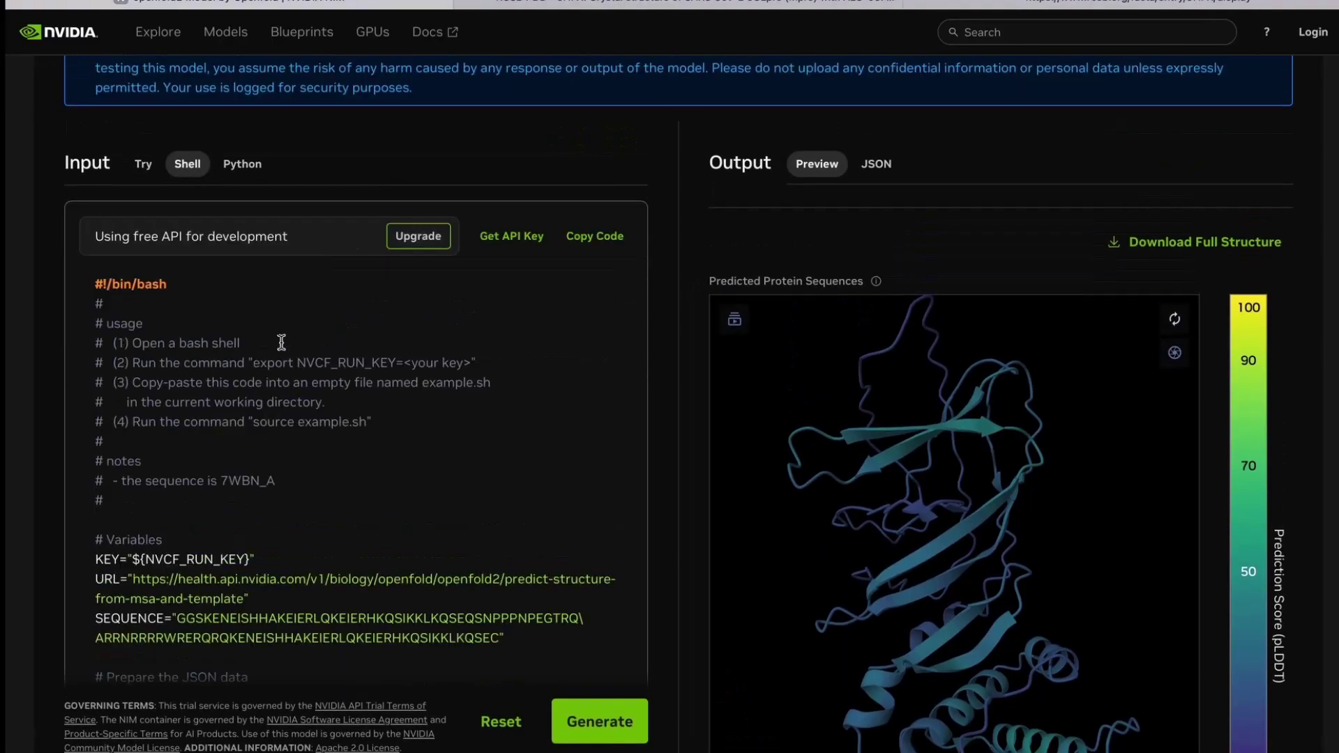
Display the Python code for the OpenFold2 API and examine the prediction's atom coordinates in the JSON output.
click(252, 171)
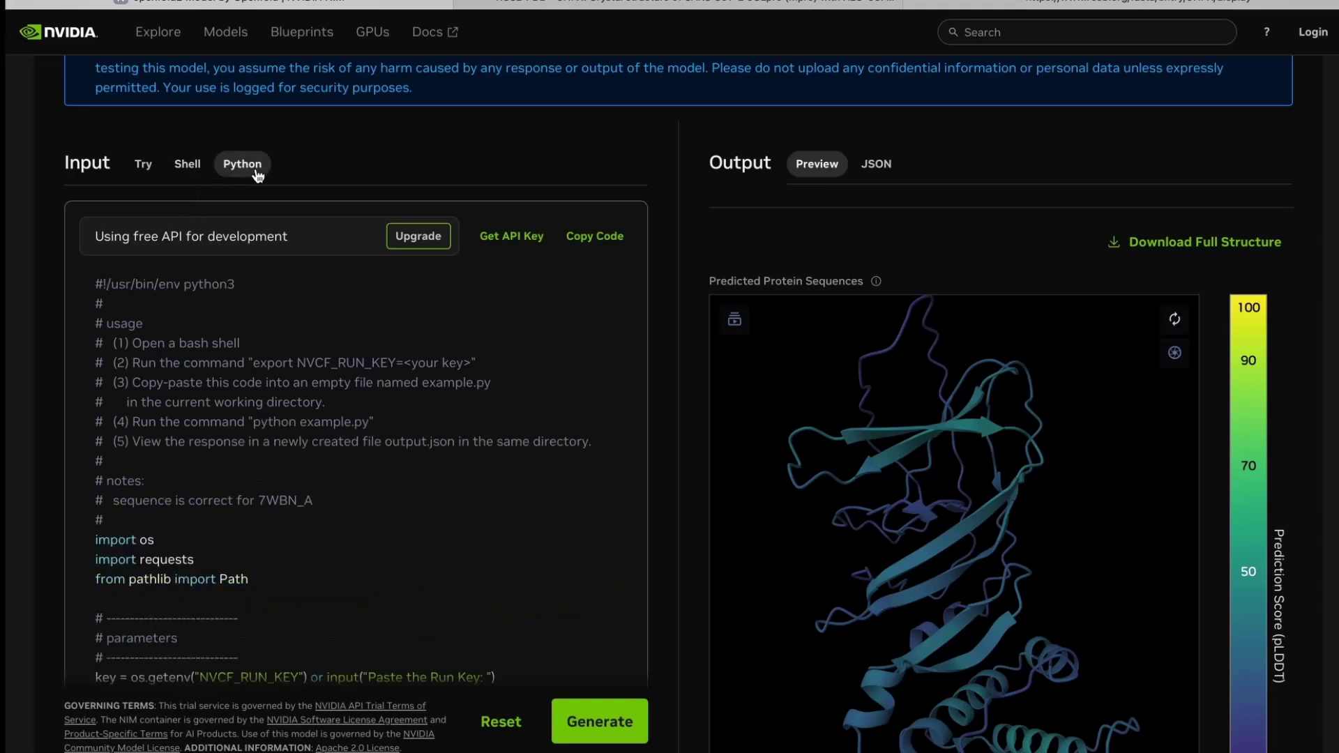
click(895, 174)
scroll(957, 478, down, 20)
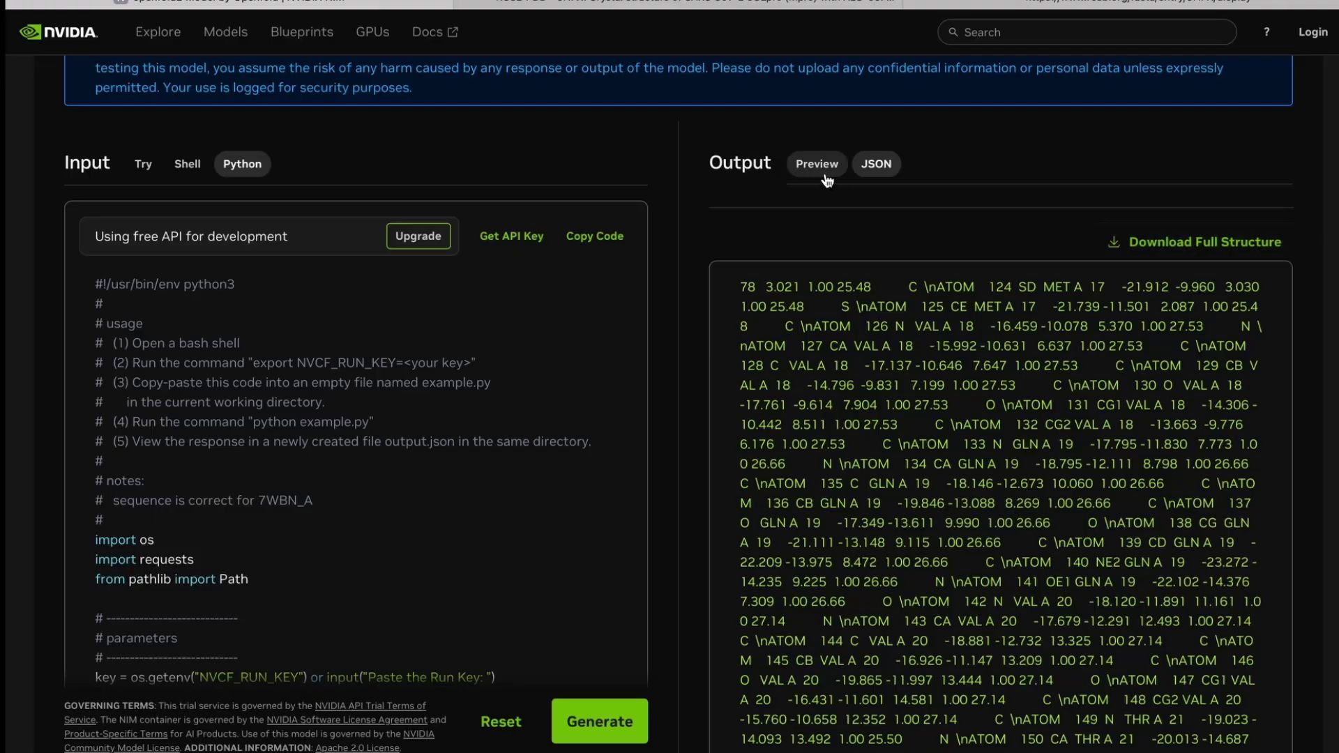
View the sign-in requirement for getting an API key, and dismiss it without entering an e-mail address.
click(502, 251)
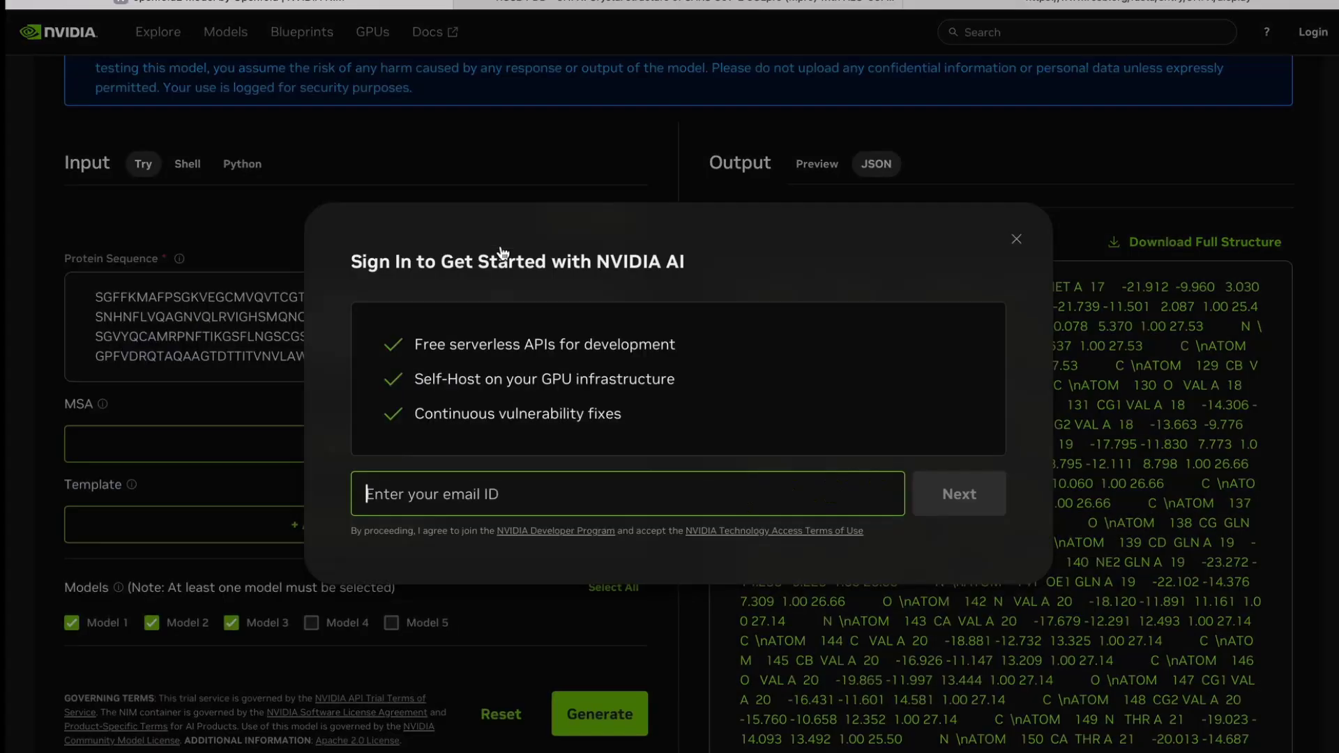
click(1016, 240)
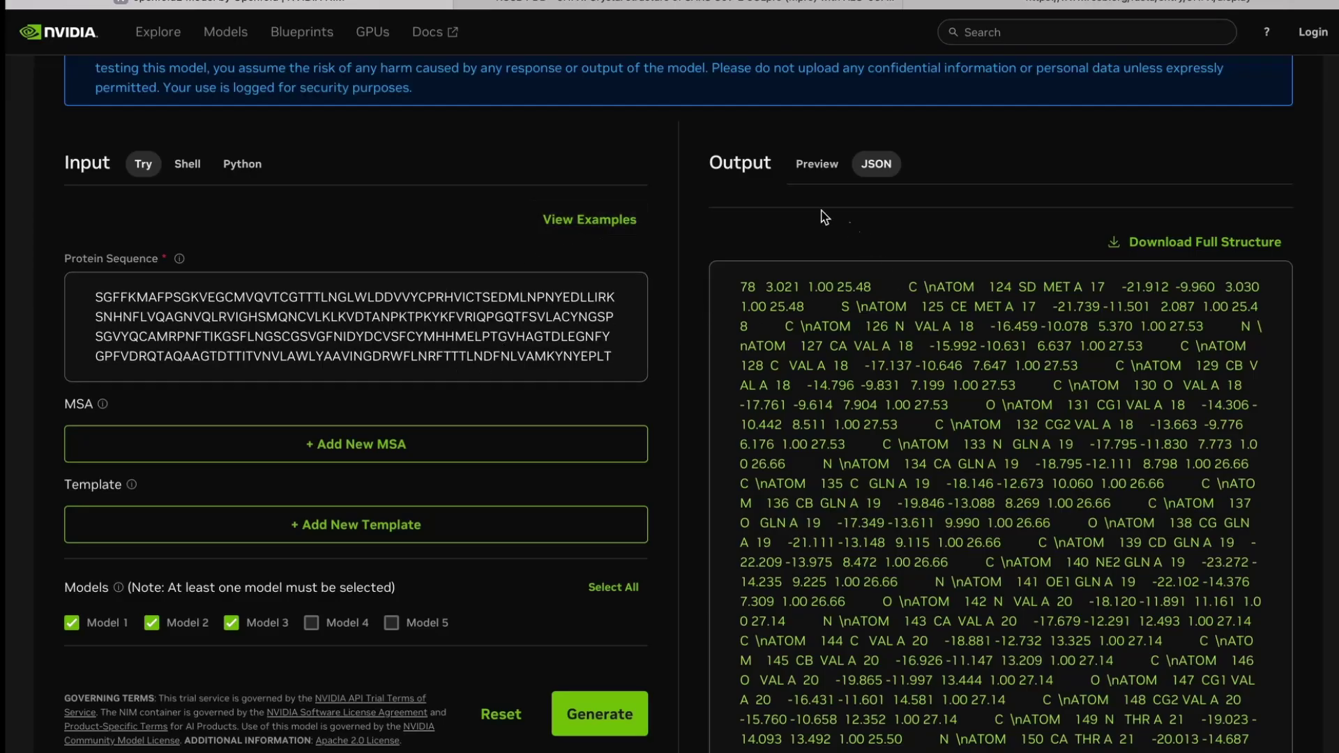
Return the output to the 3D preview and rotate the predicted structure to view it from another angle.
click(815, 171)
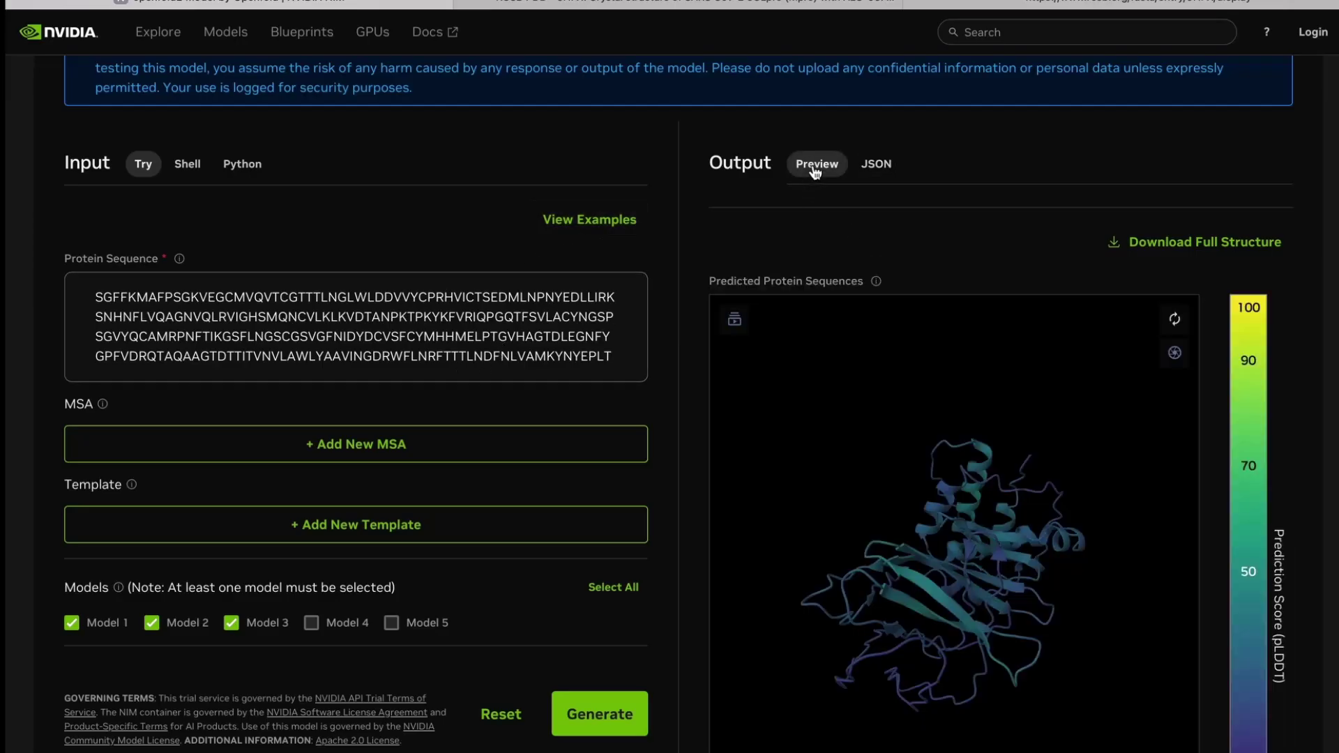
drag(923, 507, 900, 441)
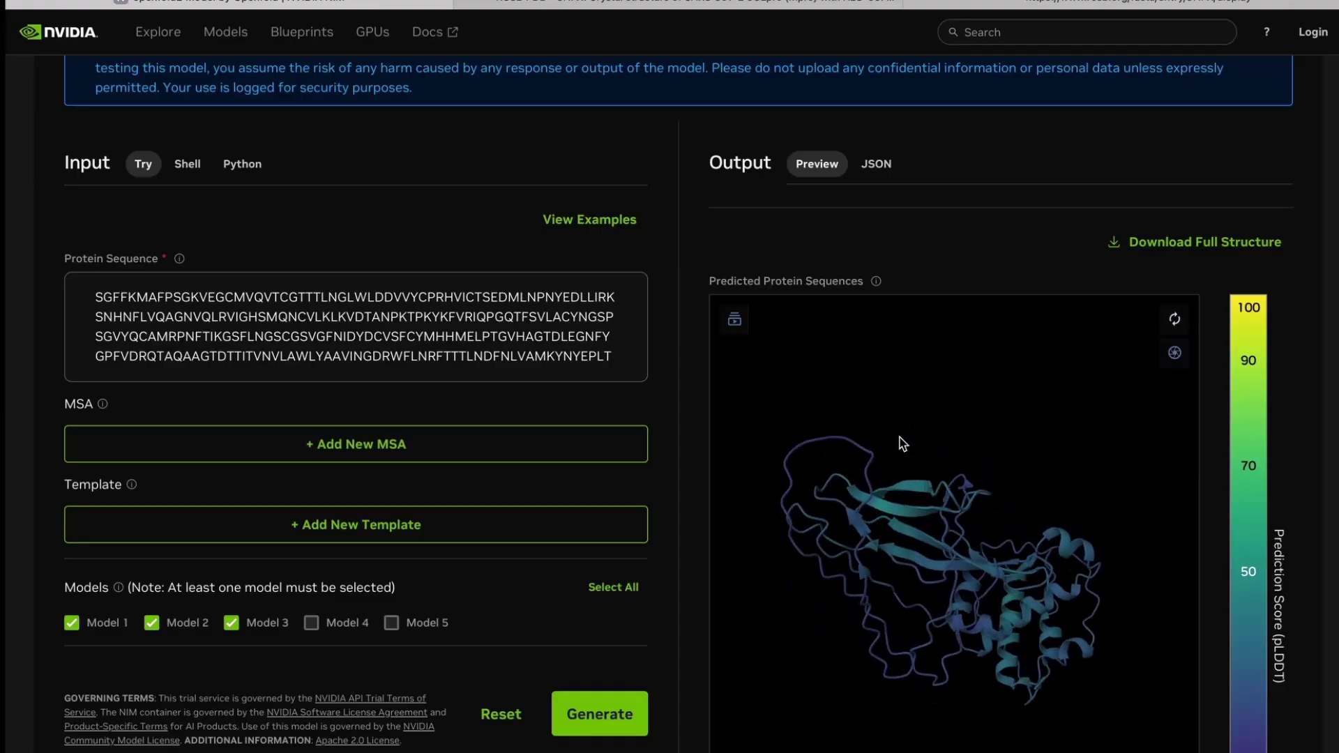
scroll(960, 273, down, 2)
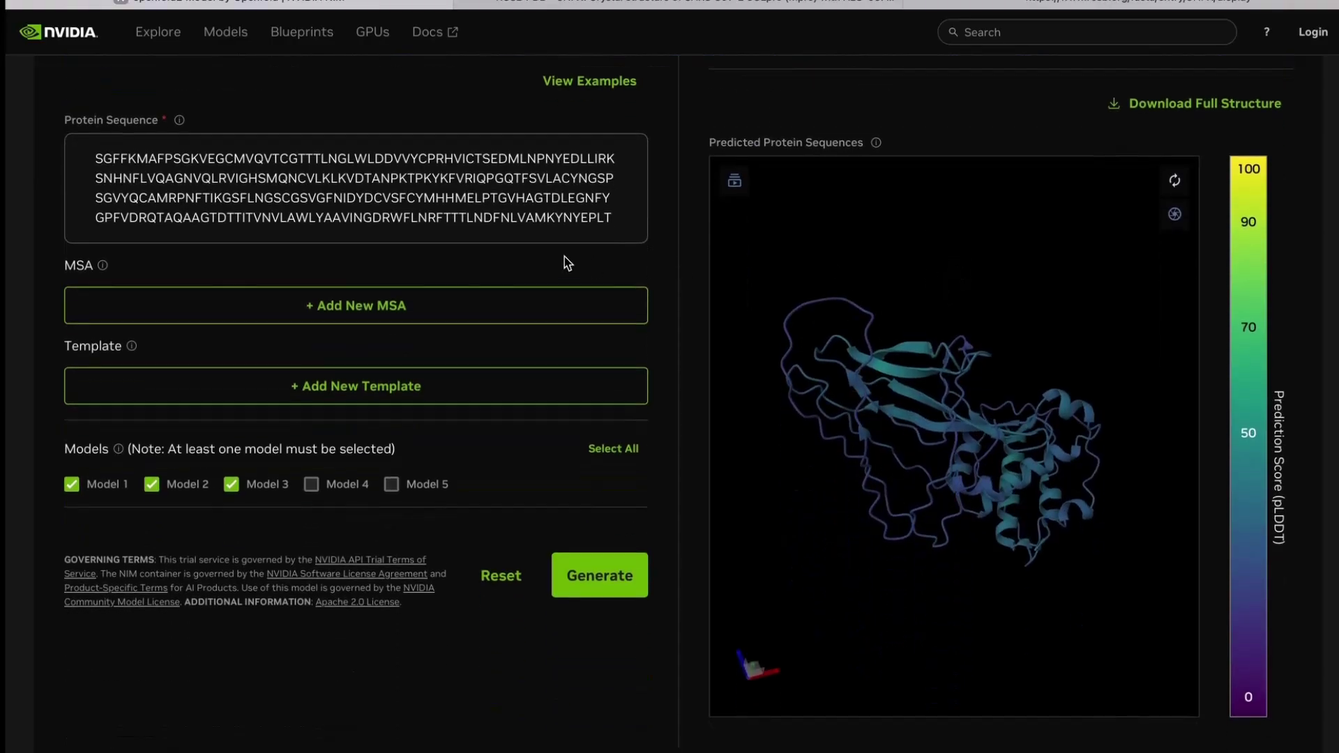